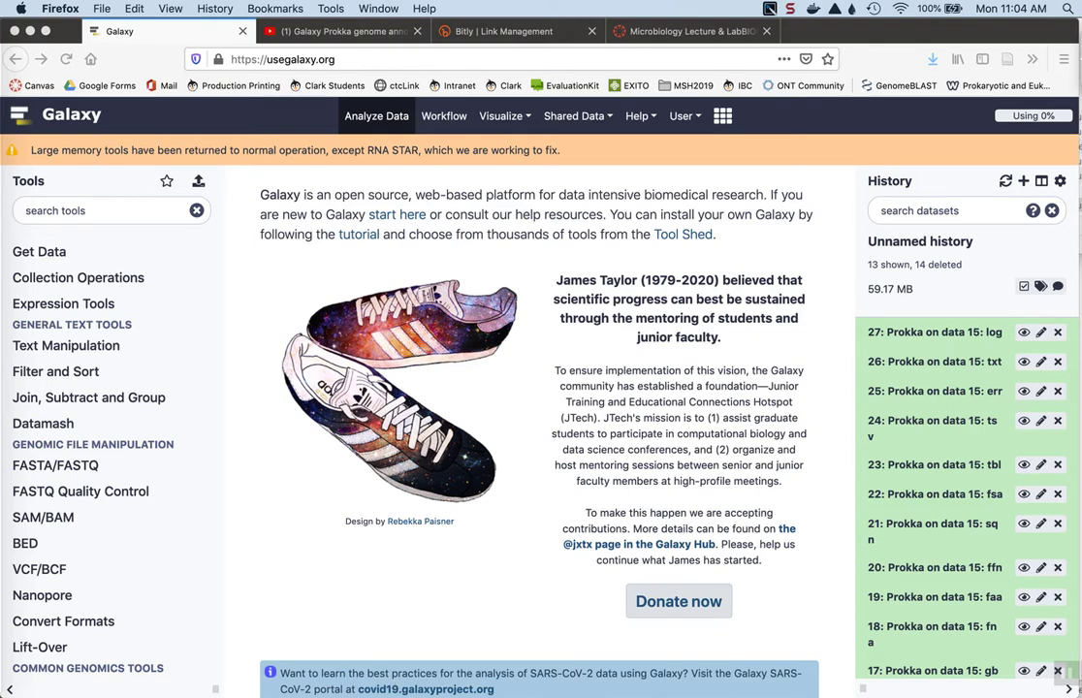
- Look through the Prokka outputs in the history and inspect the details of dataset 27, the log
scroll(936, 500, down, 3)
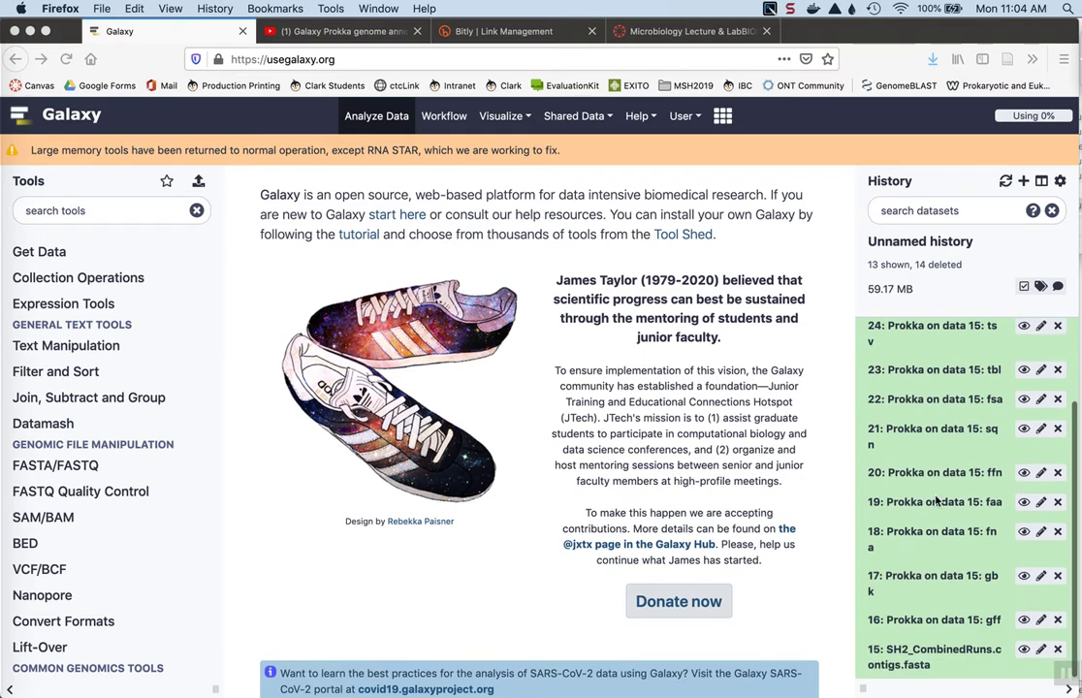
scroll(936, 499, up, 3)
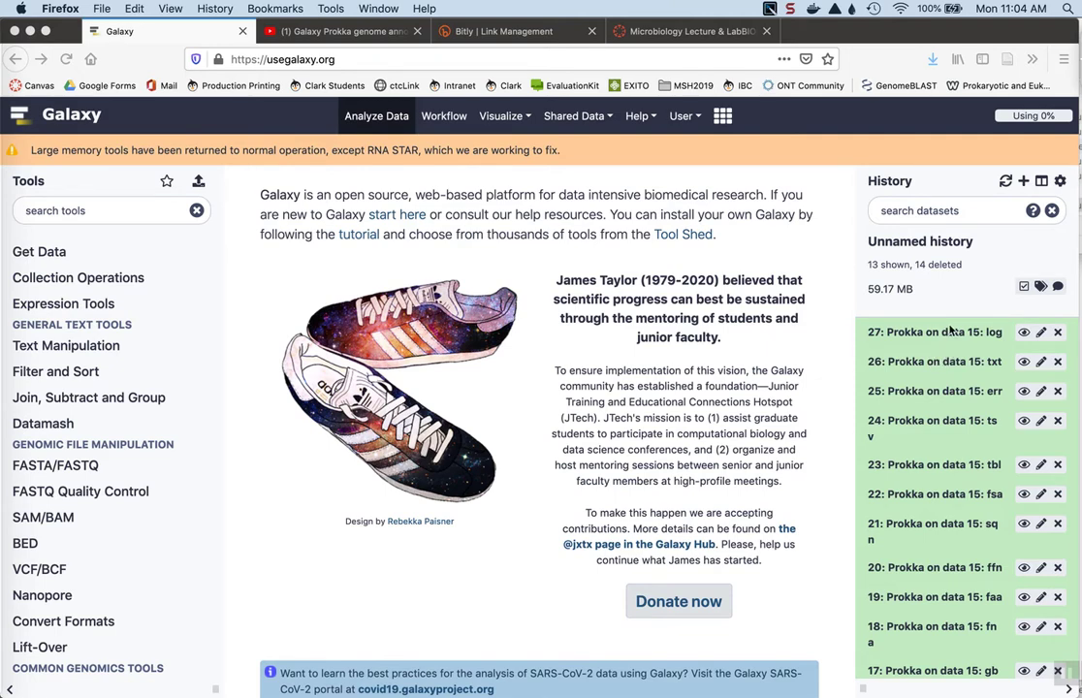
click(938, 336)
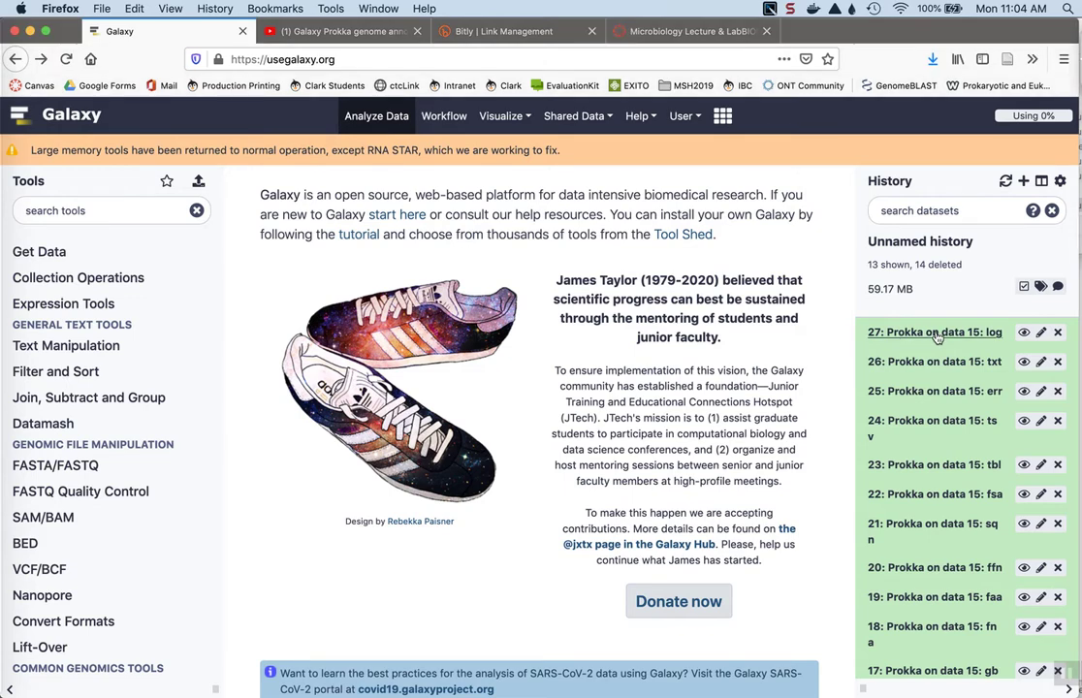
click(936, 334)
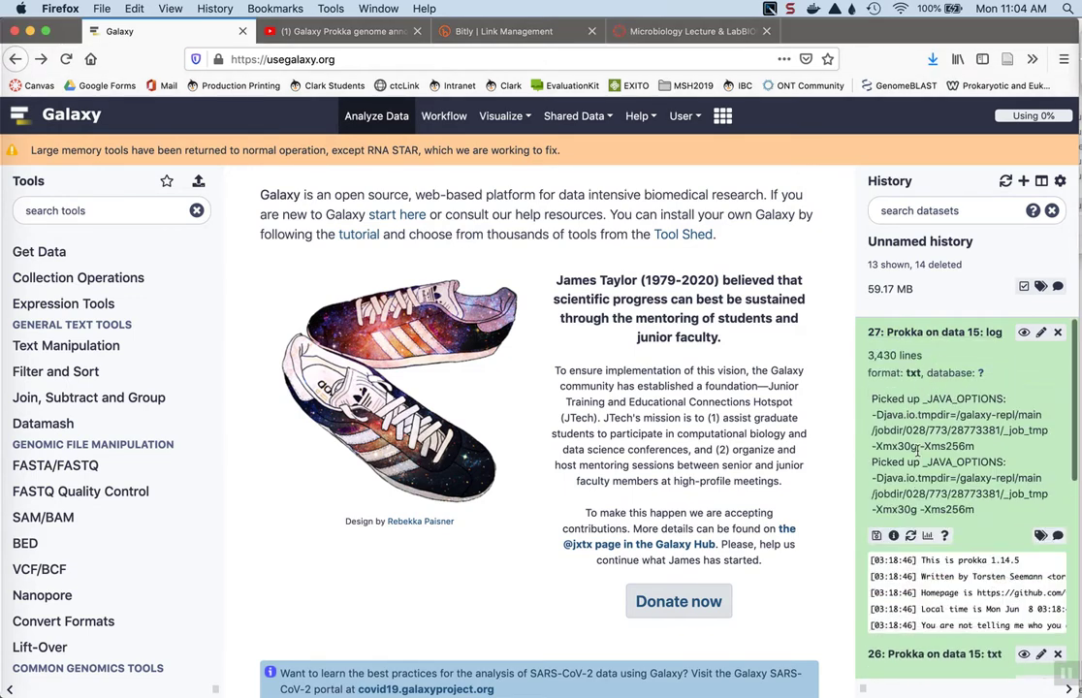
scroll(963, 554, down, 3)
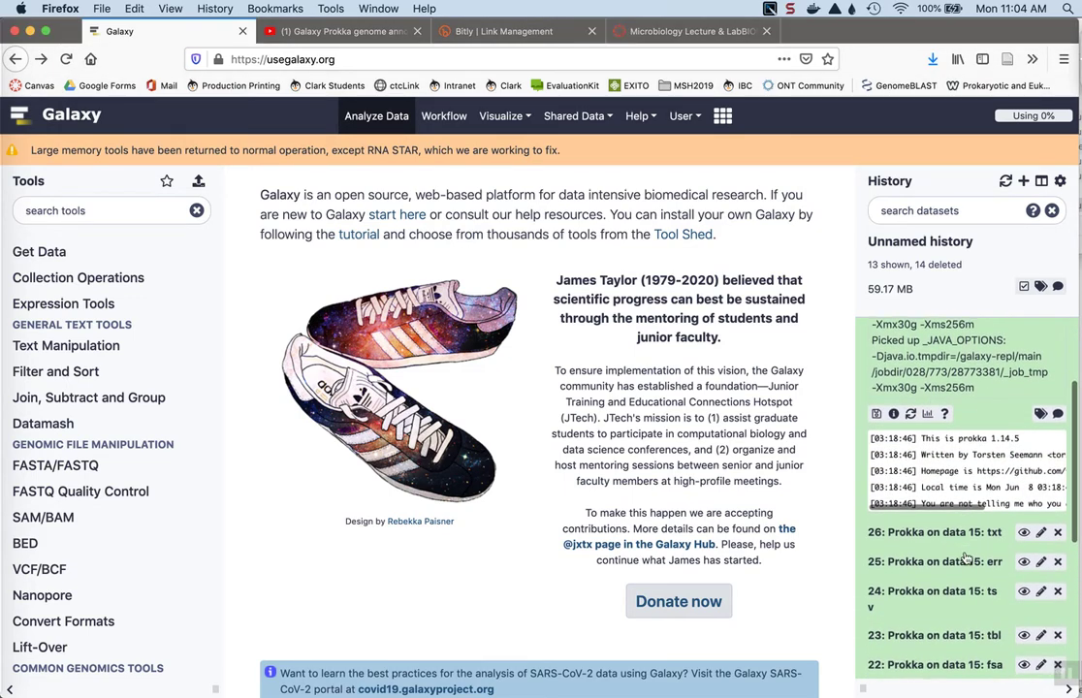
scroll(966, 560, up, 2)
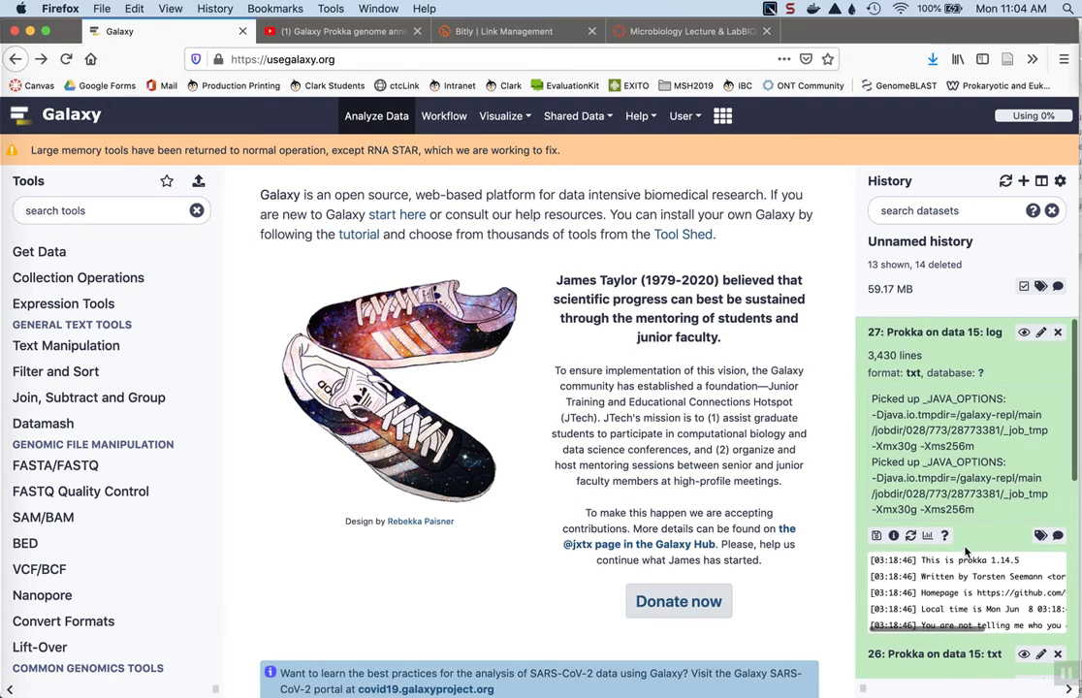
click(921, 332)
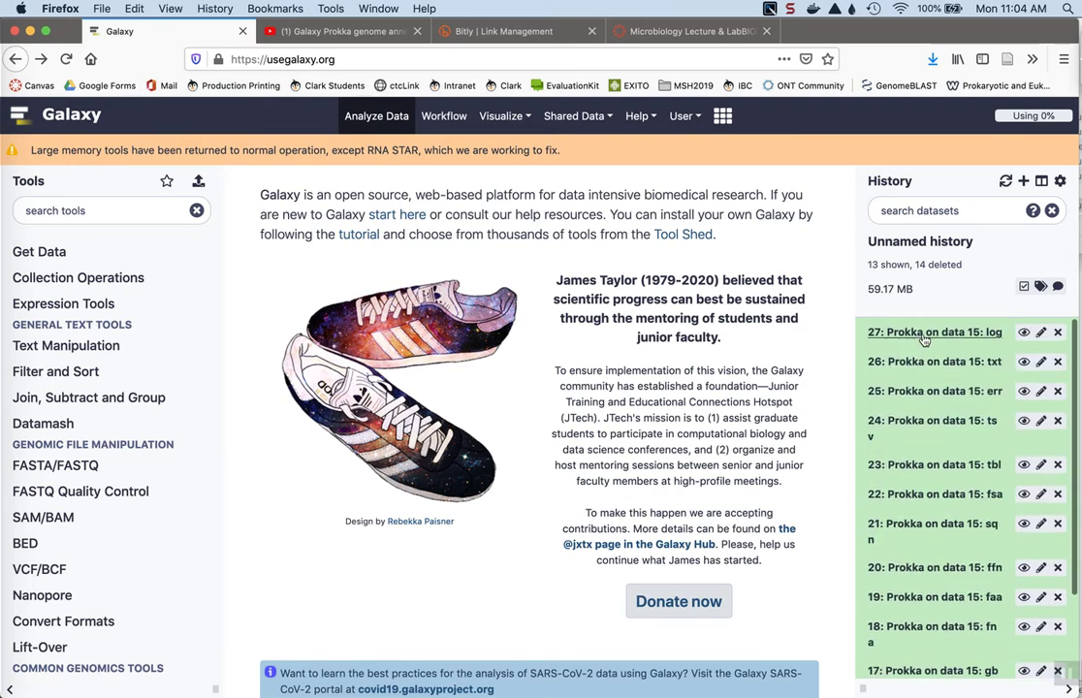
- Display the full contents of the Prokka log dataset
click(923, 334)
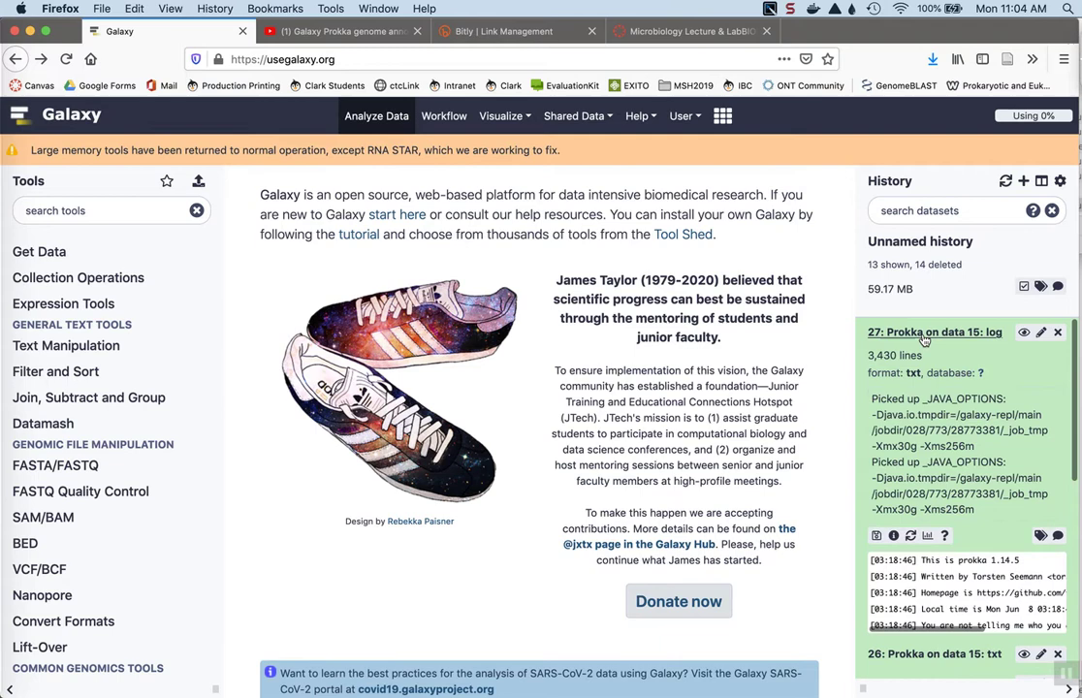
click(923, 334)
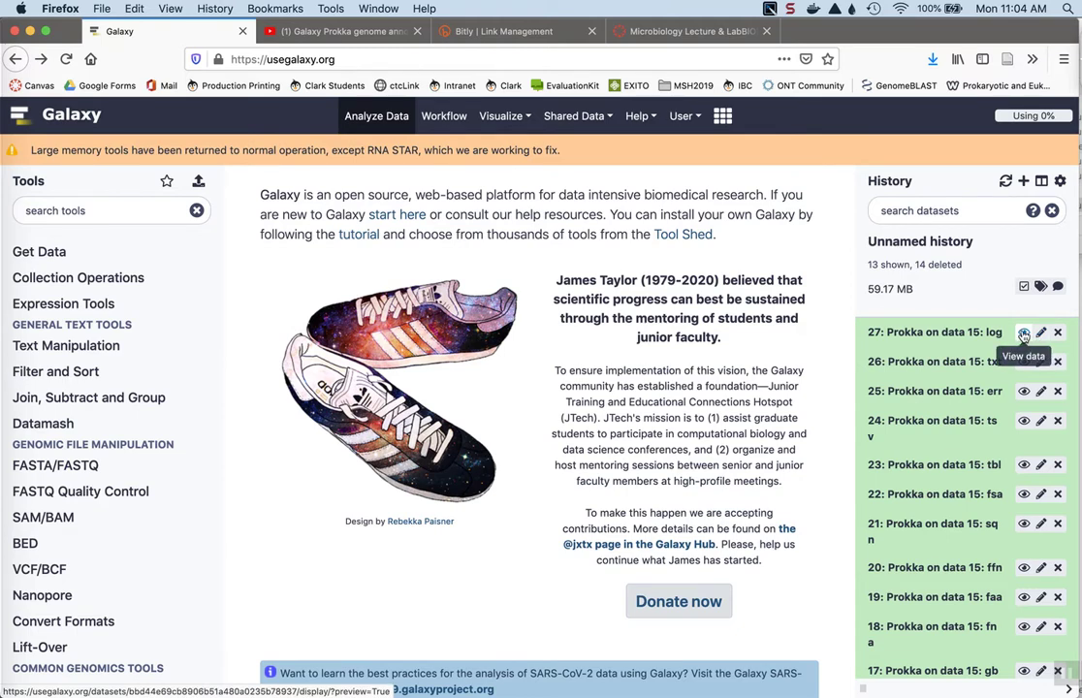
click(1023, 334)
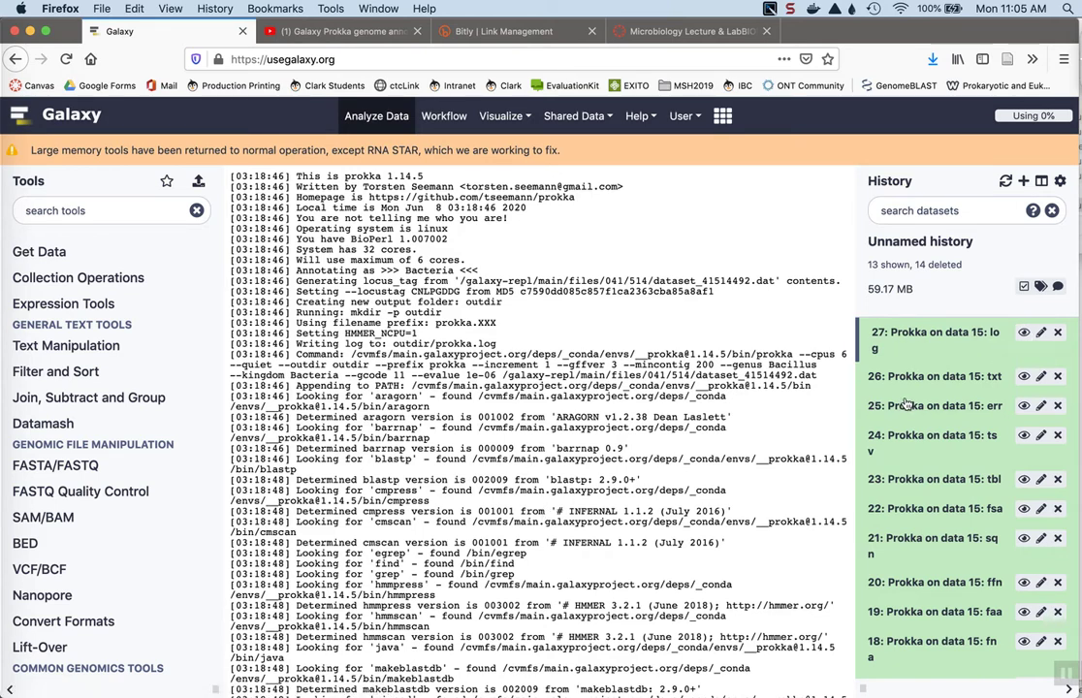
click(929, 334)
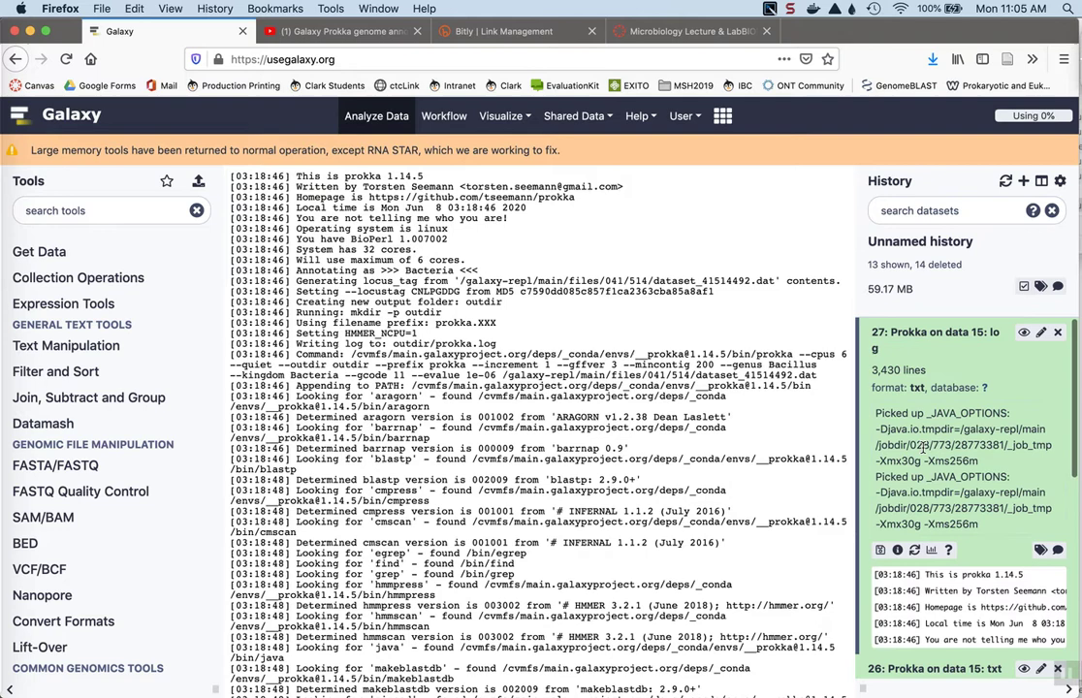
scroll(922, 446, down, 3)
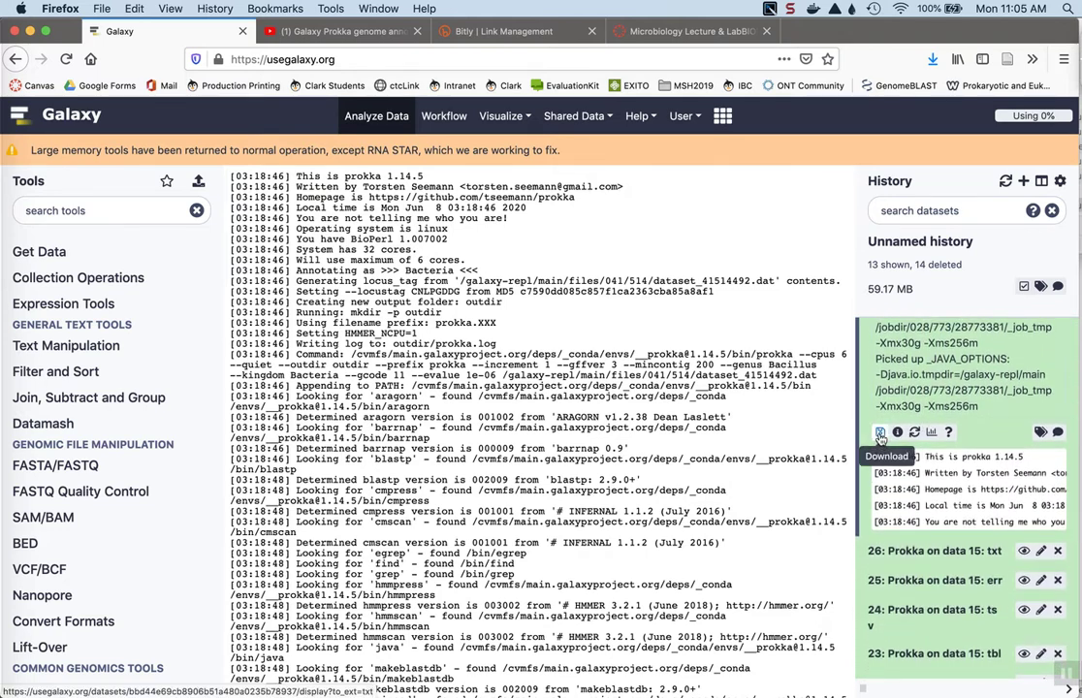
click(881, 434)
click(490, 452)
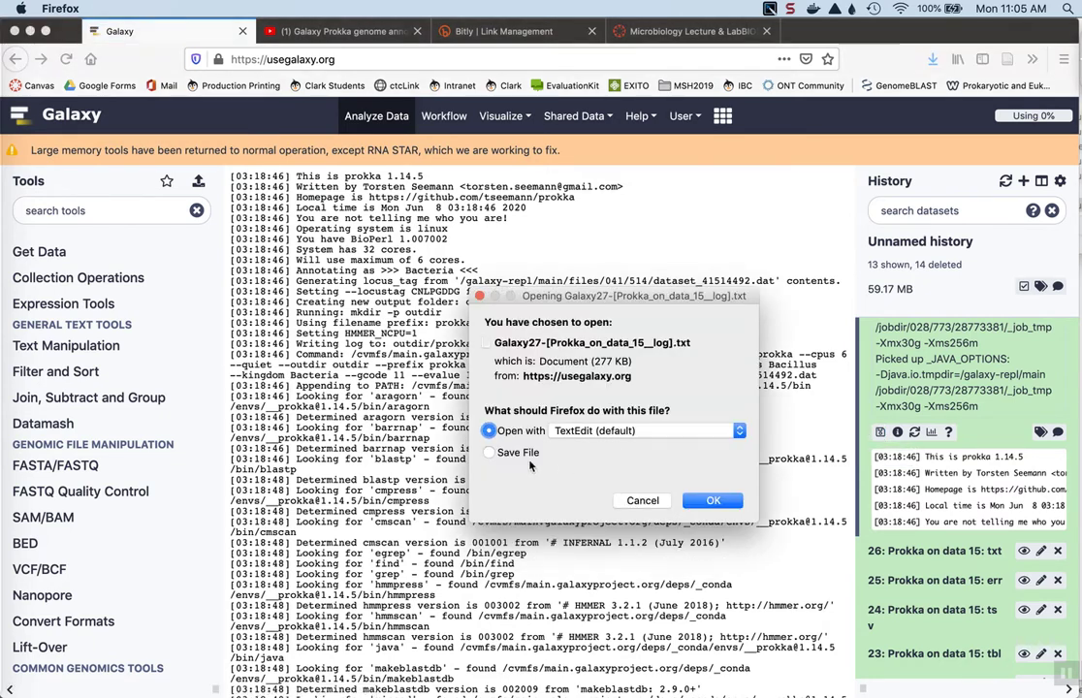
click(662, 503)
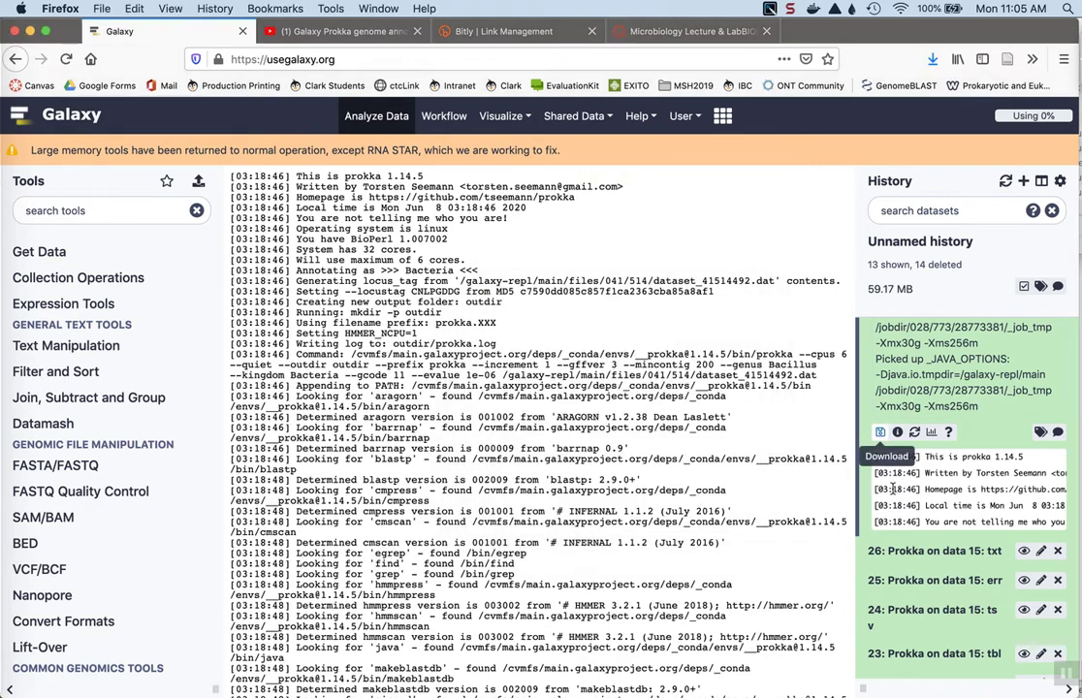
scroll(981, 342, up, 3)
click(981, 341)
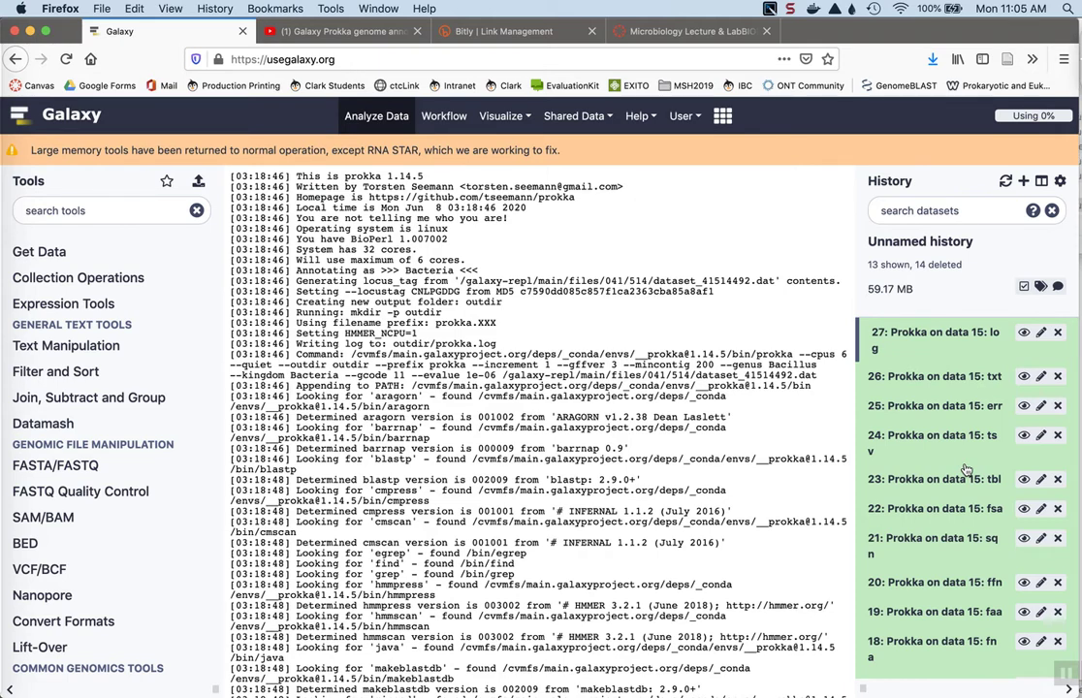
- Display the contents of dataset 26, the Prokka txt summary
scroll(966, 470, down, 1)
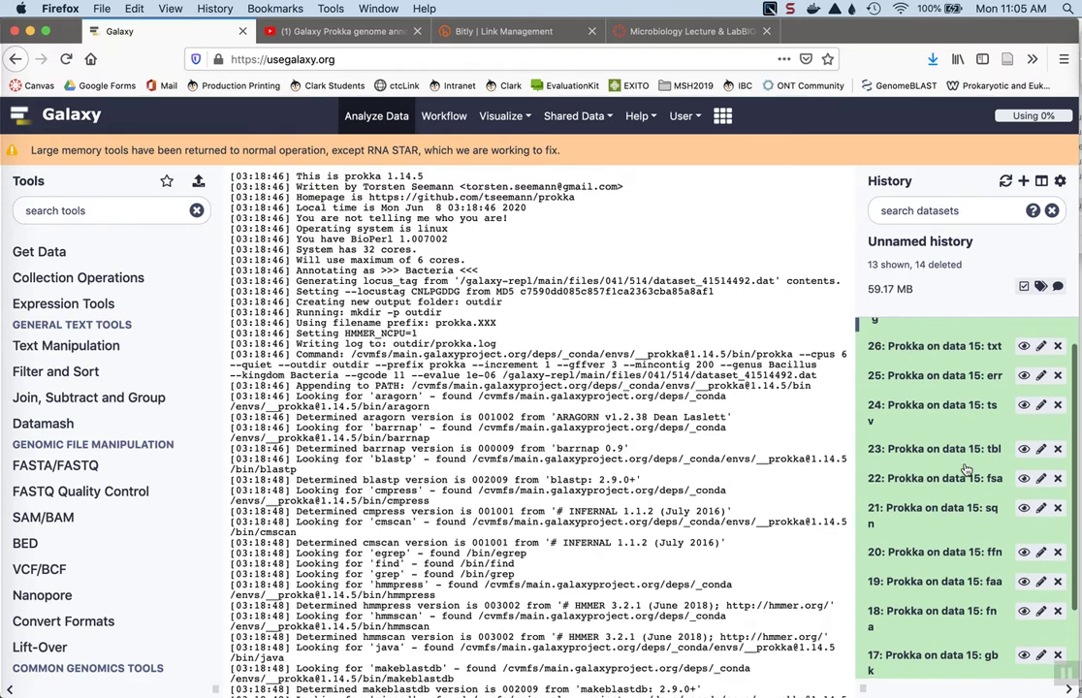
scroll(966, 470, up, 1)
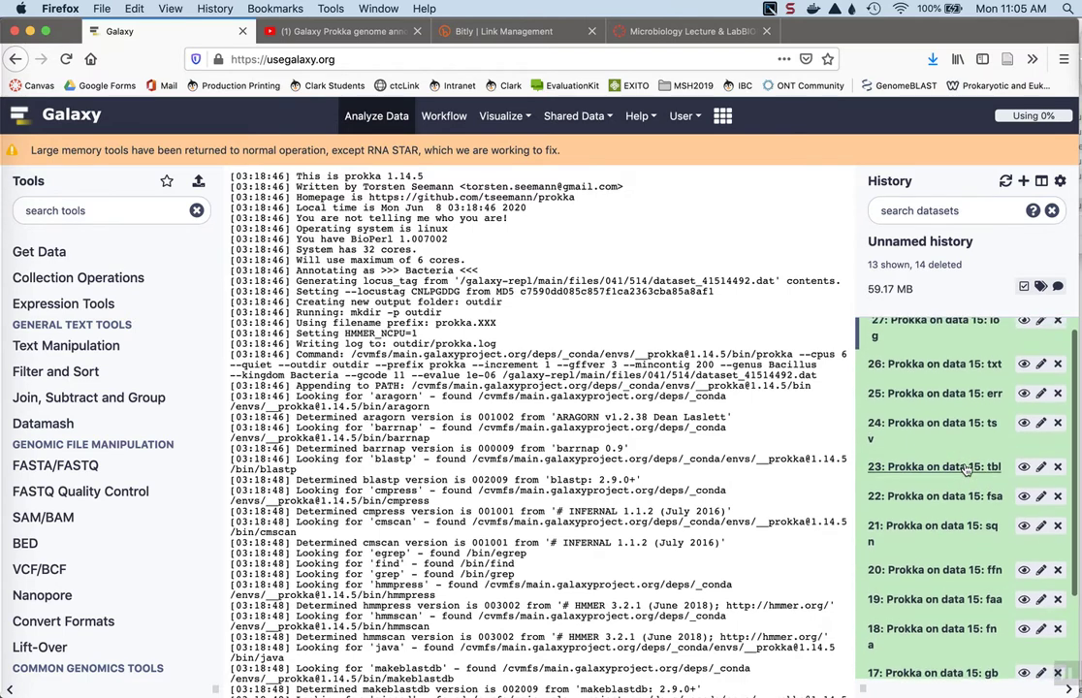
click(1024, 365)
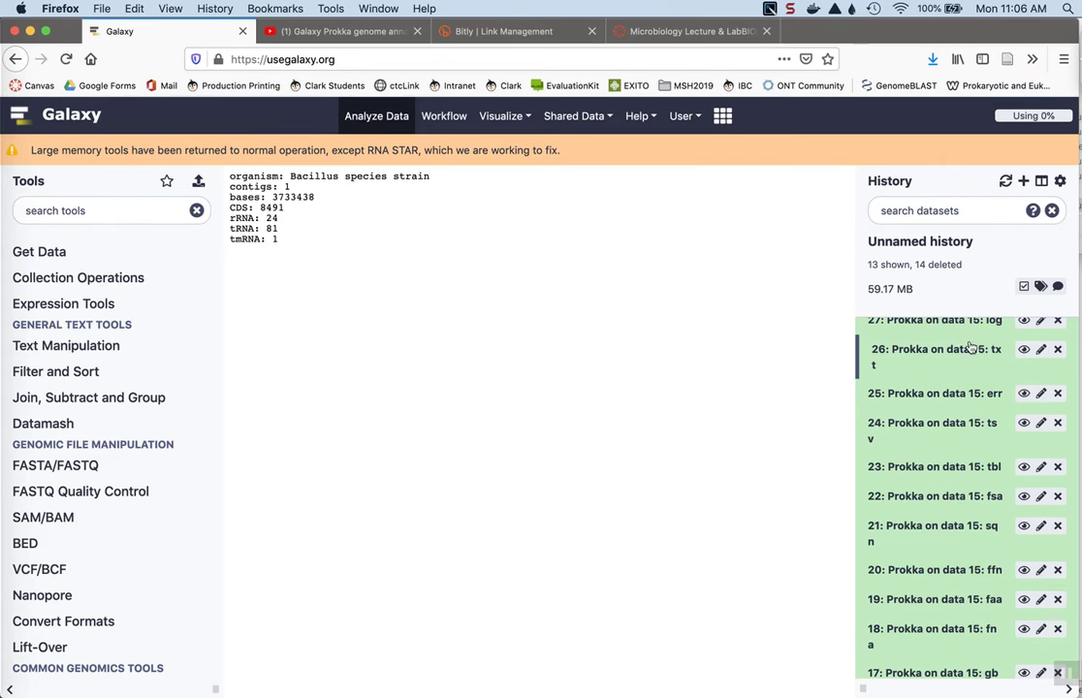
- Download the Prokka txt summary, saving it as a file, and collapse the dataset's details
scroll(970, 347, up, 1)
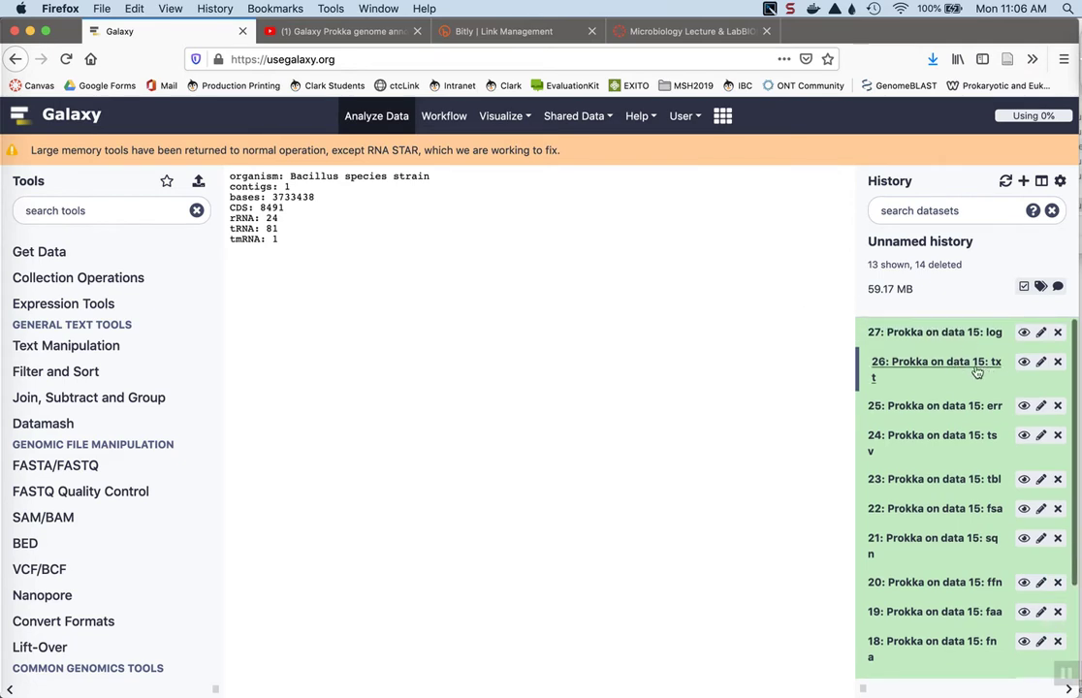
click(939, 370)
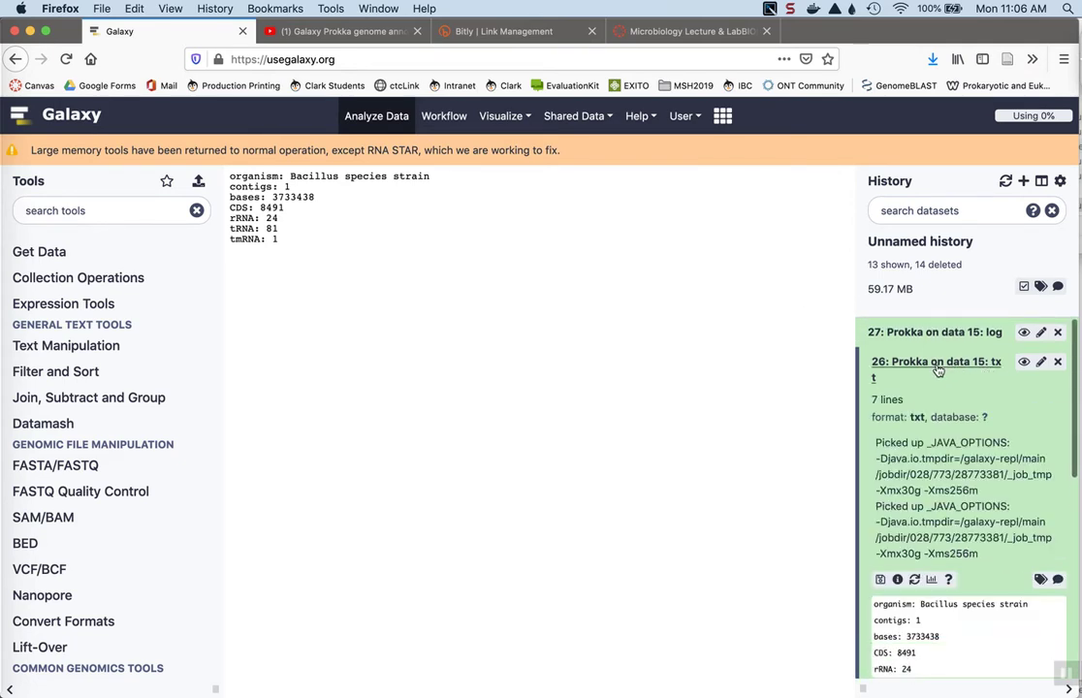
scroll(939, 369, down, 5)
click(880, 471)
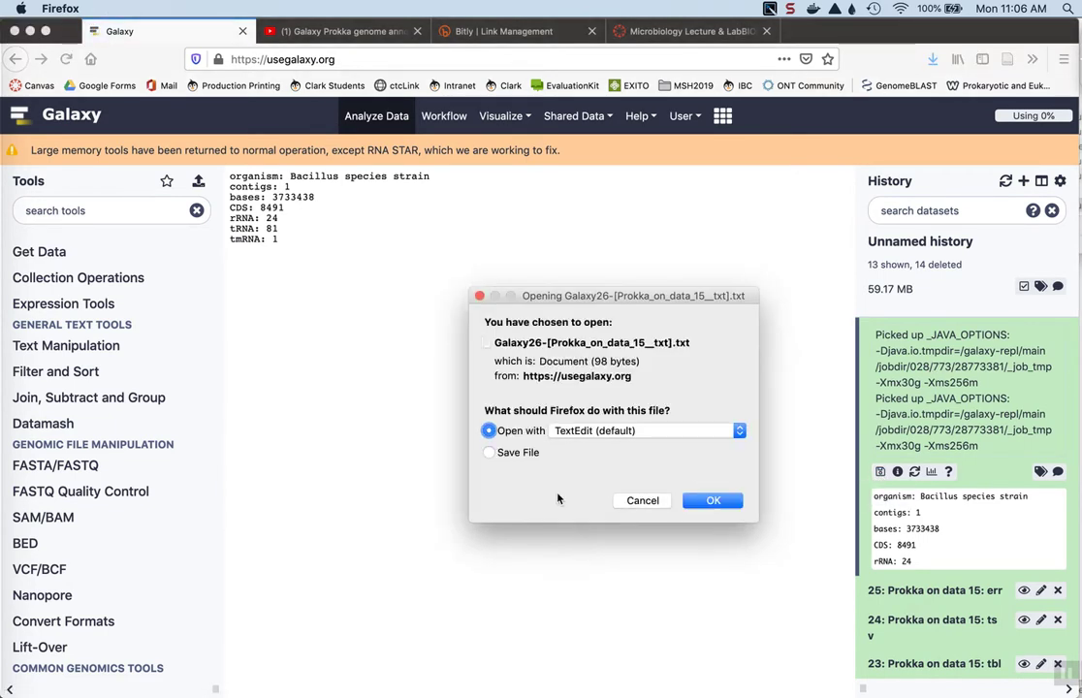
click(525, 453)
click(711, 500)
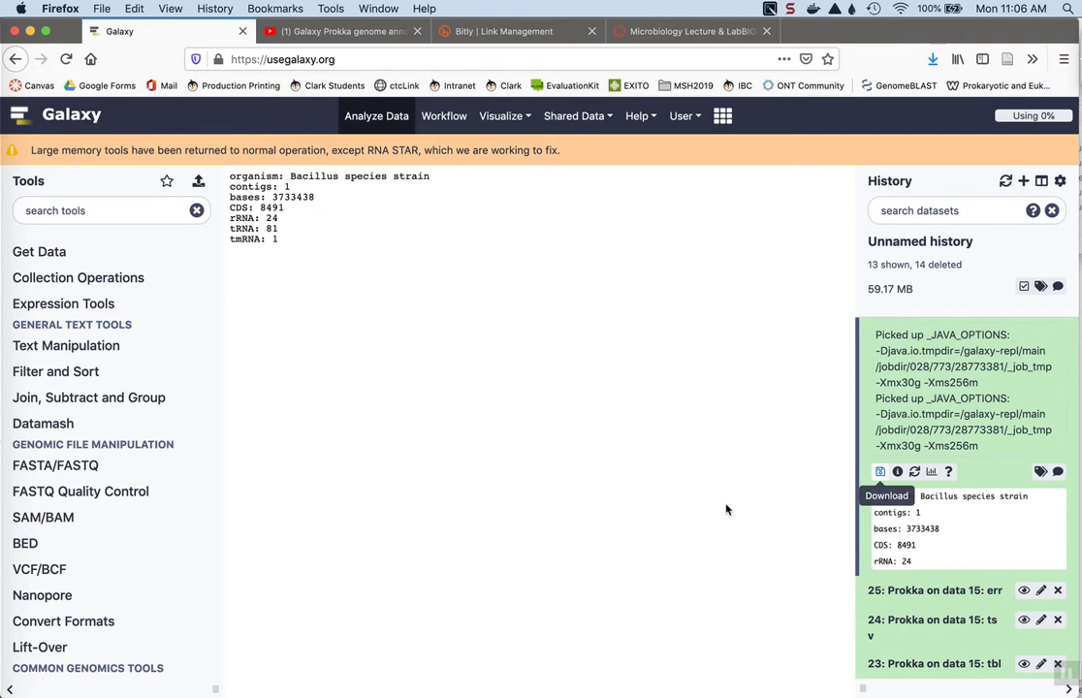
scroll(948, 370, up, 2)
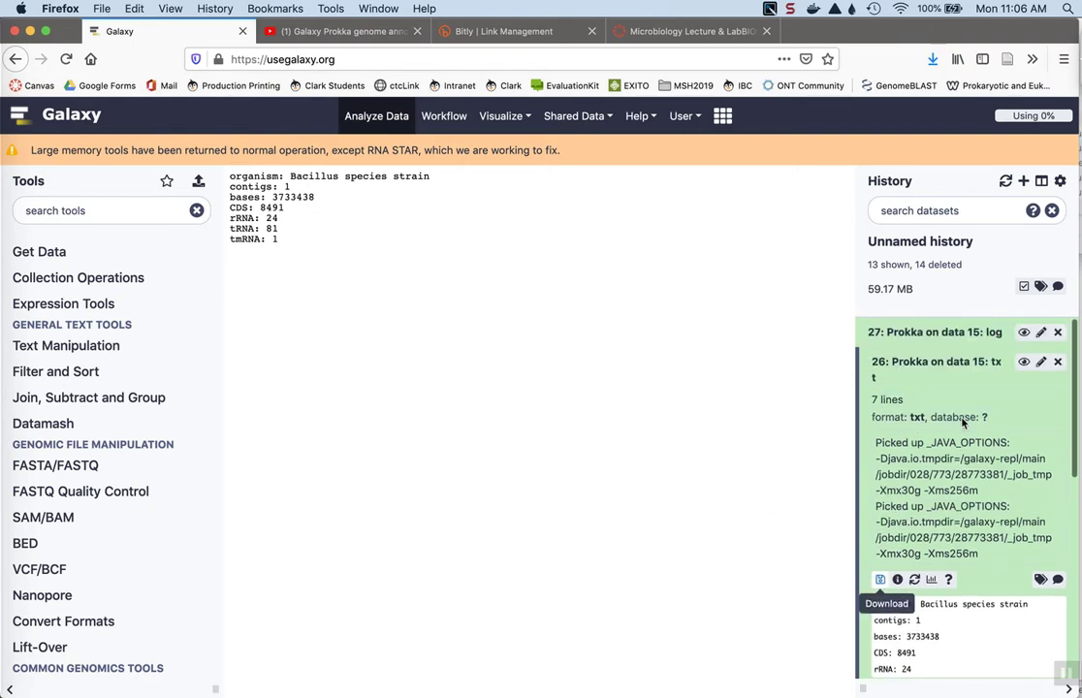
click(946, 370)
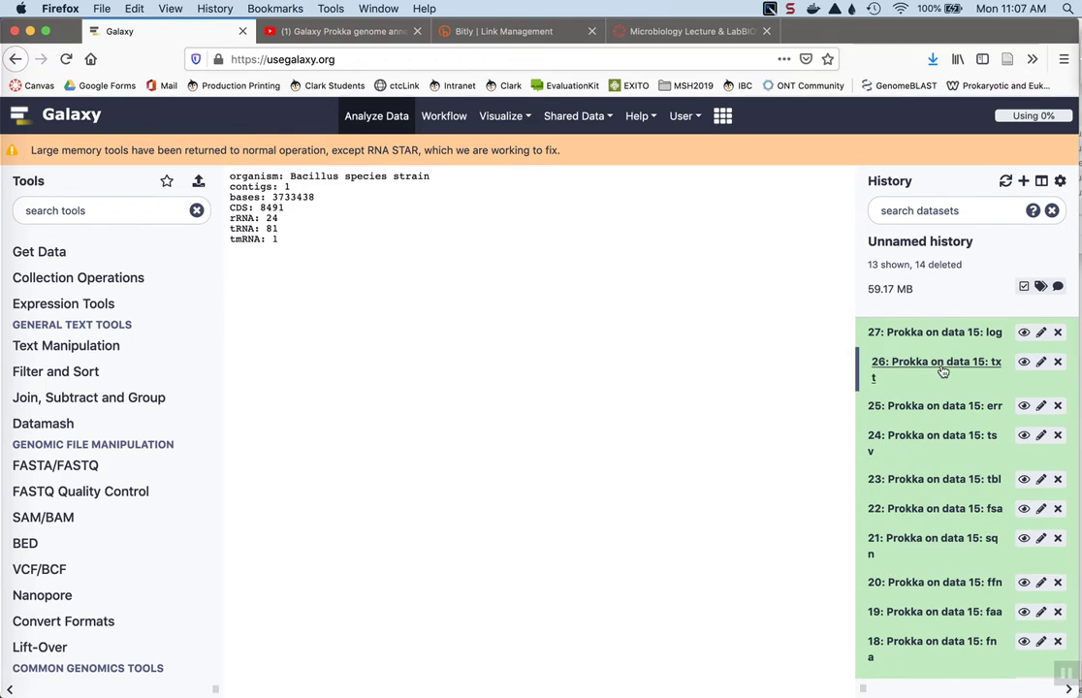
- Expand dataset 24, the Prokka tsv output, and save it to the computer as a tabular file
scroll(959, 570, down, 3)
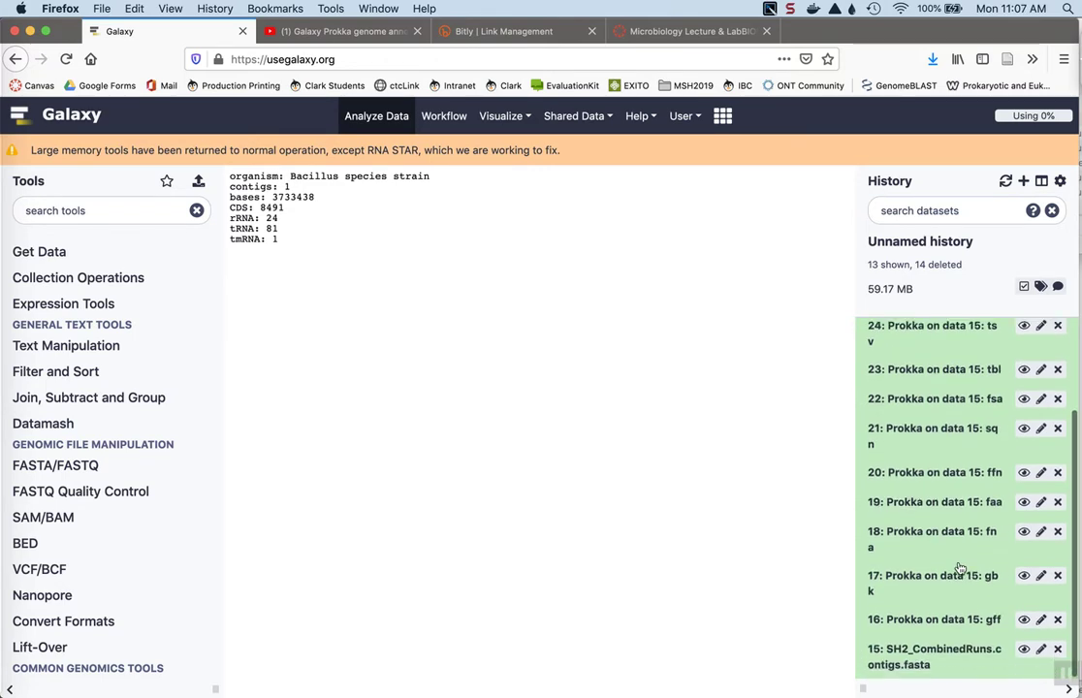
scroll(959, 570, up, 3)
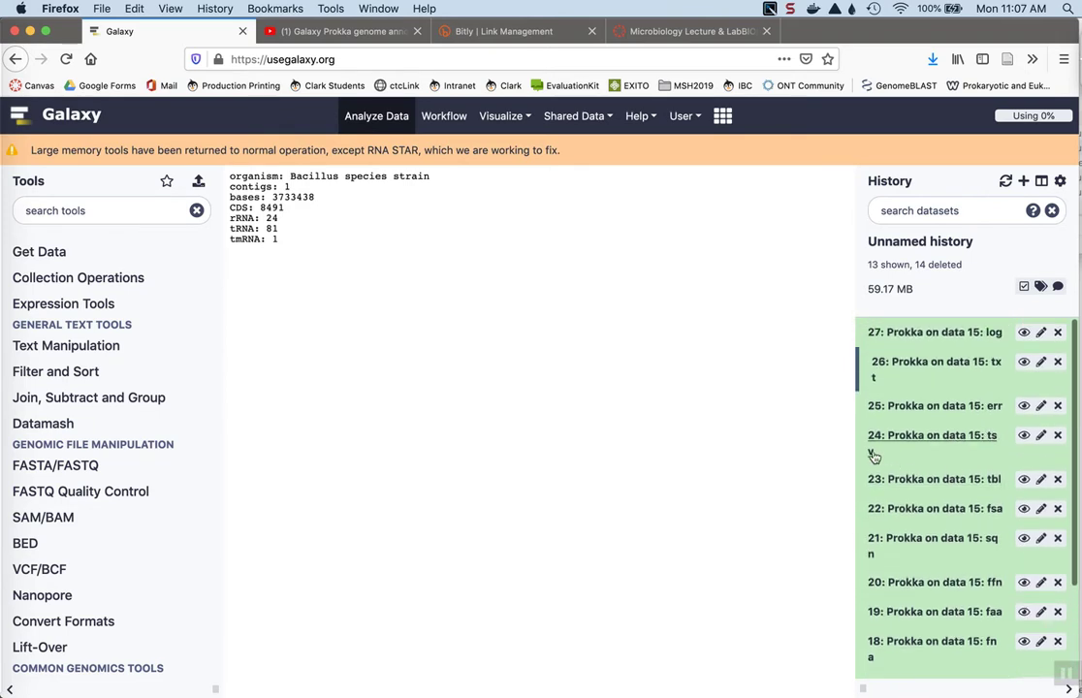
click(957, 436)
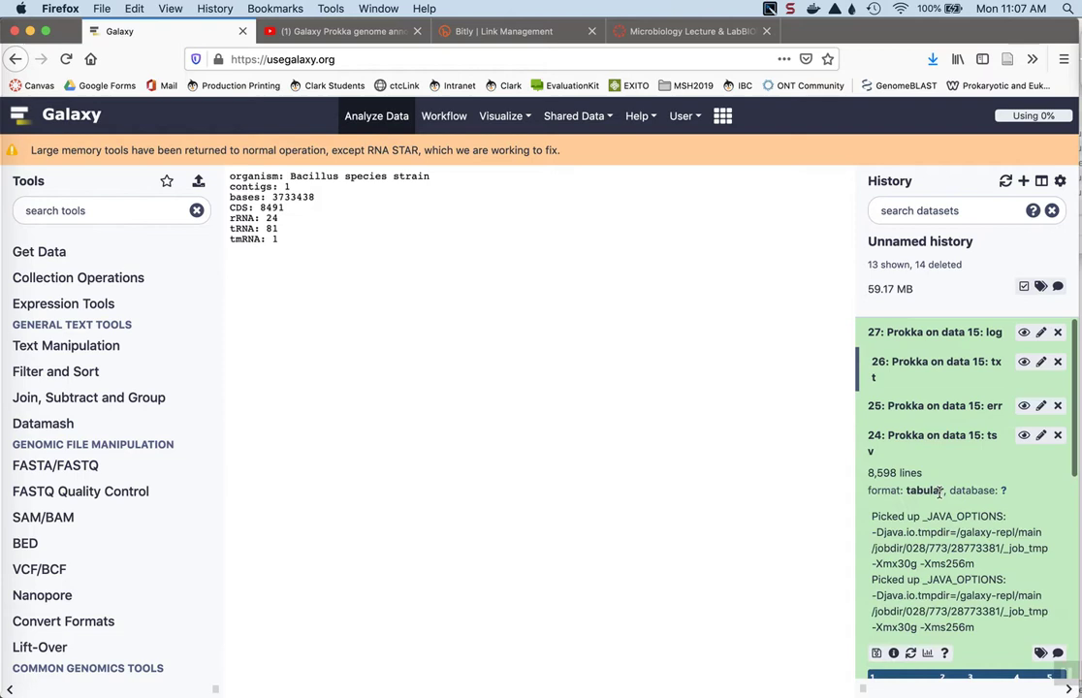
scroll(939, 492, down, 2)
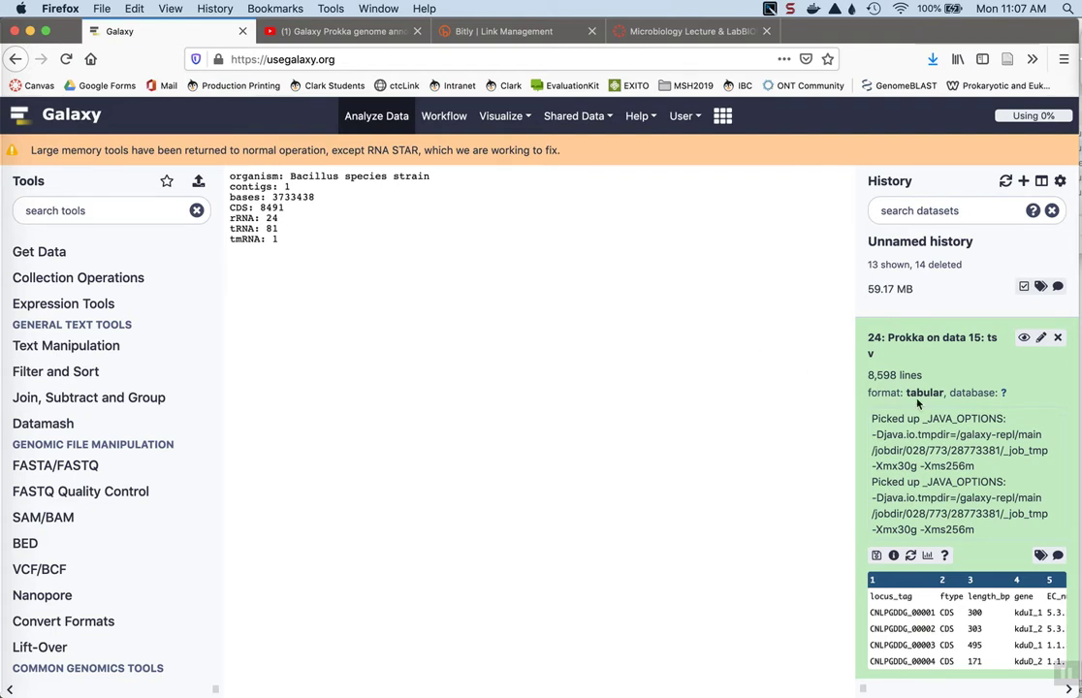
scroll(918, 417, down, 2)
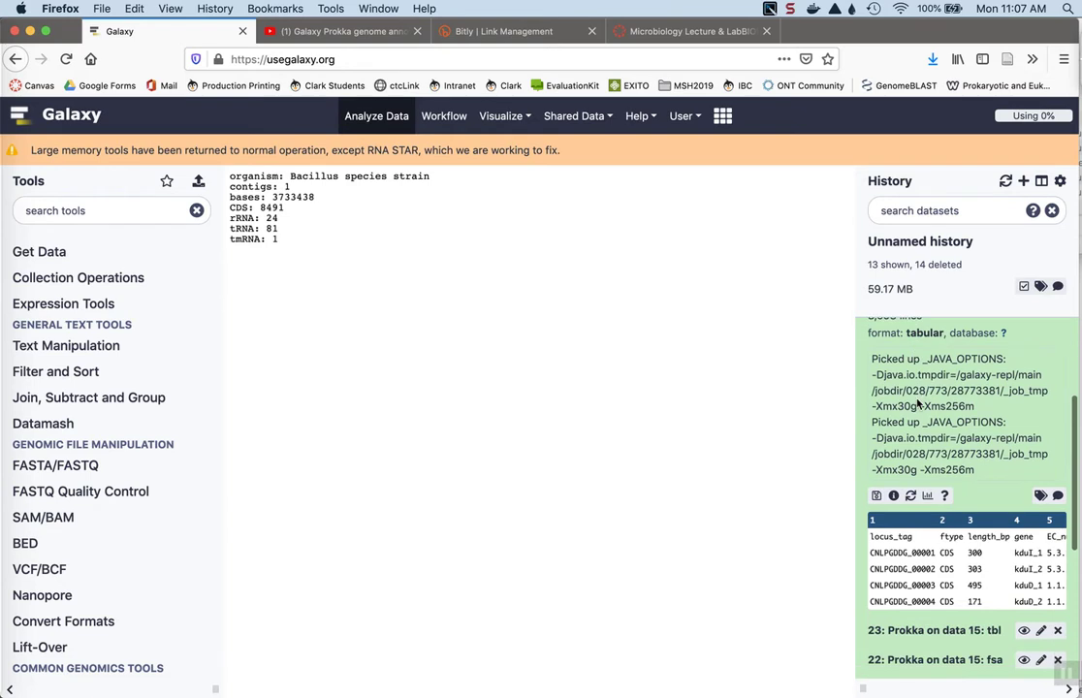
click(879, 498)
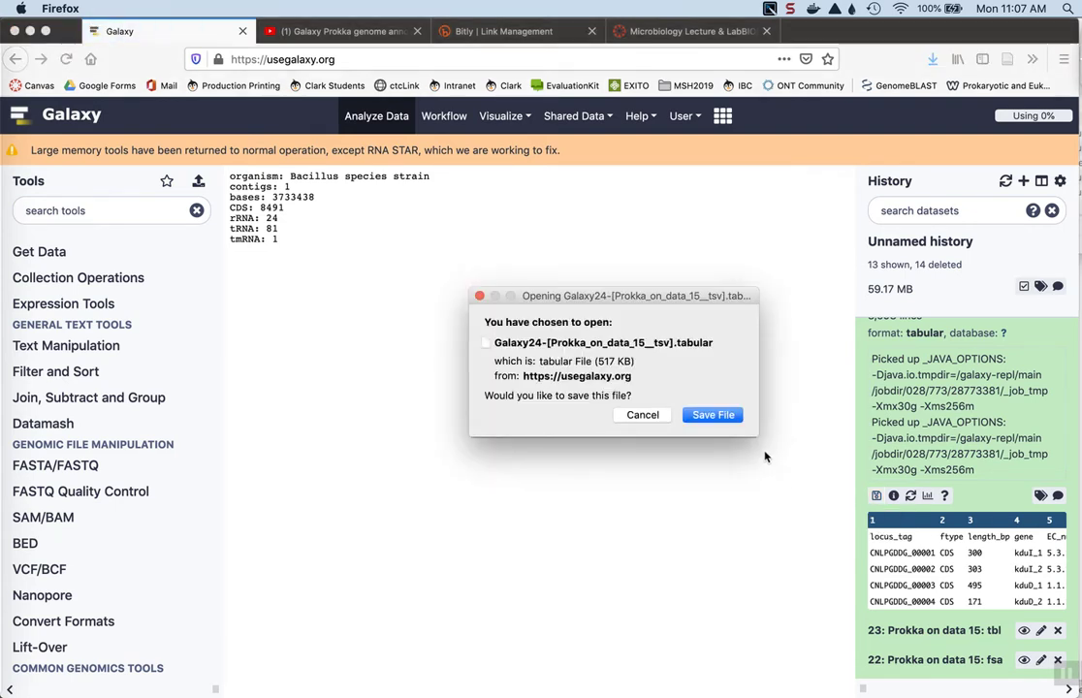
click(714, 415)
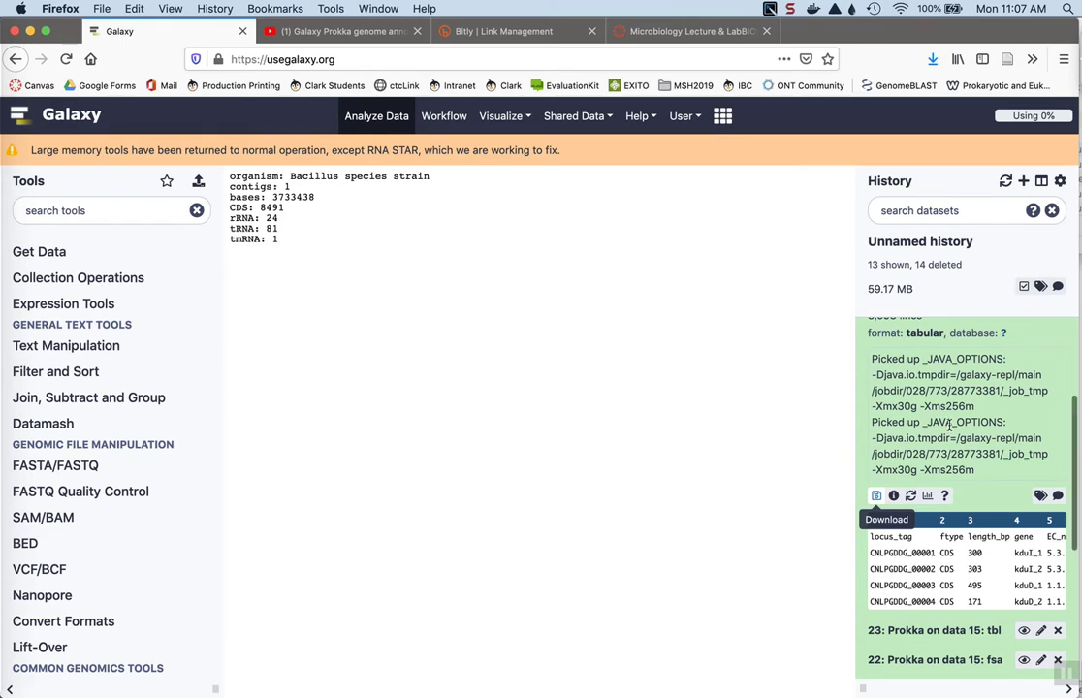
- Display the Prokka tsv table and examine its columns from locus tag through product
scroll(949, 423, up, 3)
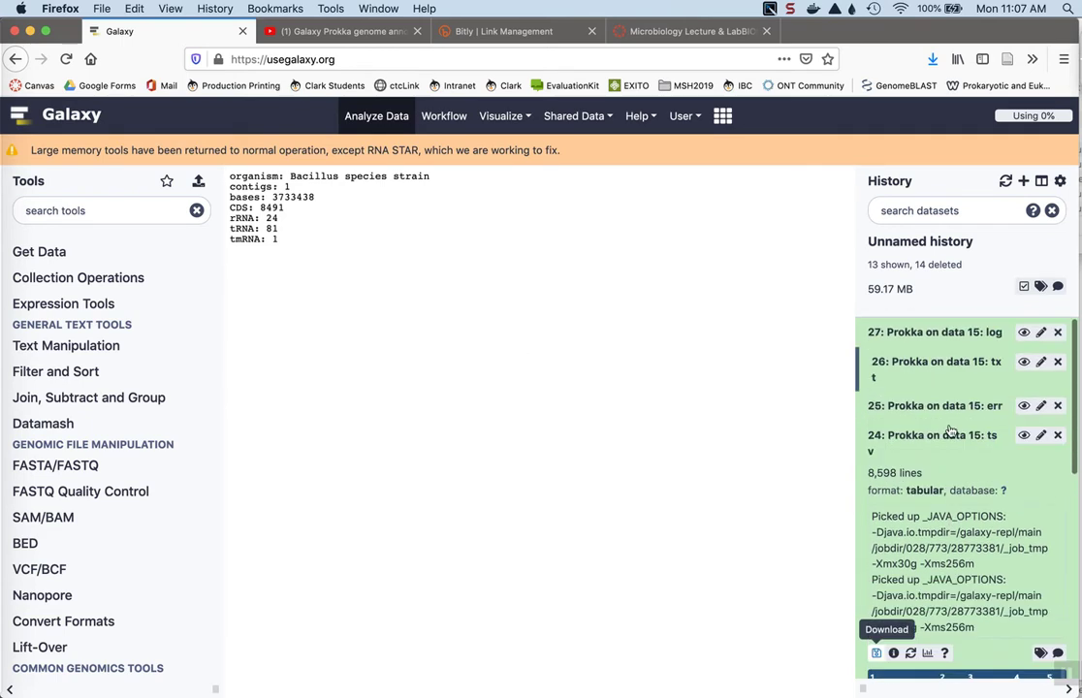
click(1024, 437)
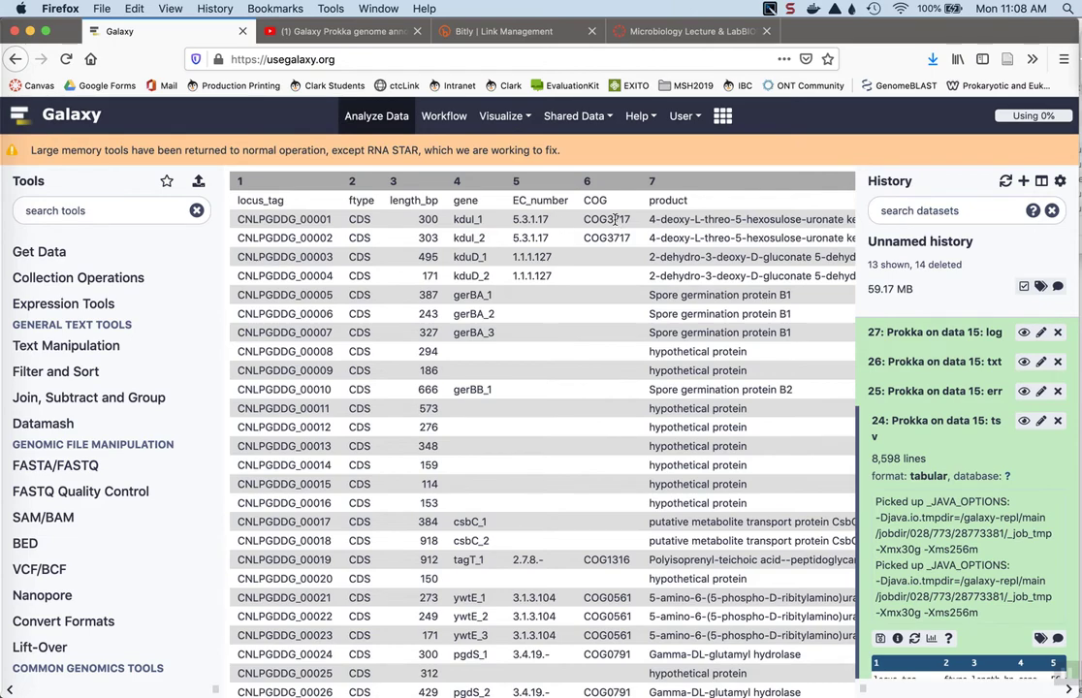
scroll(615, 221, right, 2)
scroll(616, 223, right, 5)
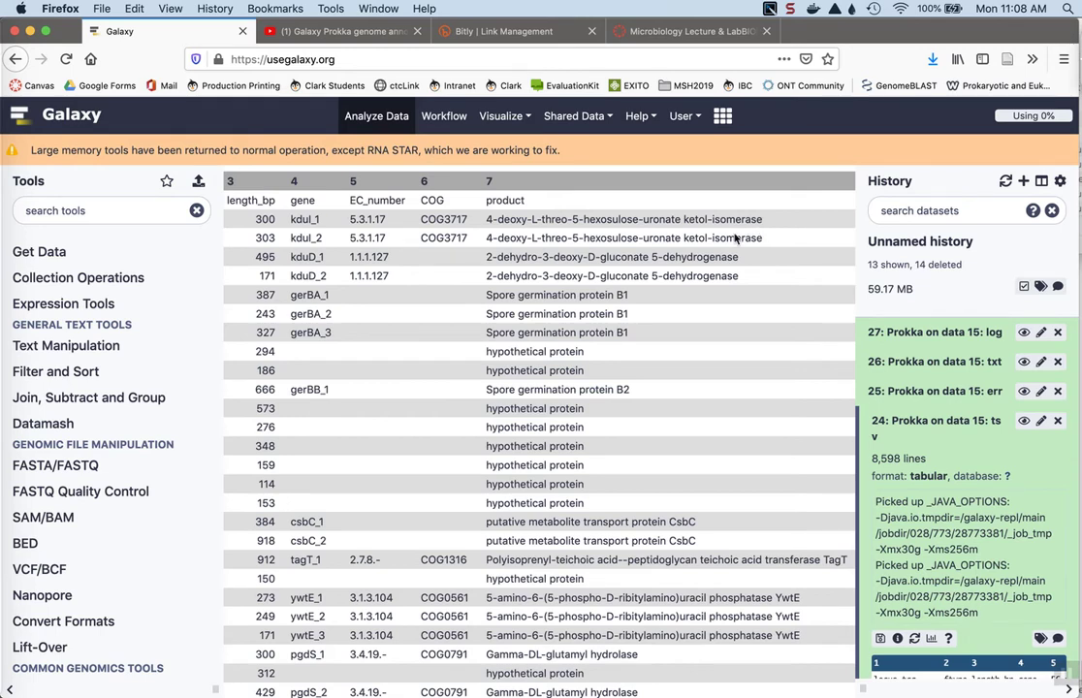
scroll(555, 313, left, 1)
scroll(555, 313, left, 5)
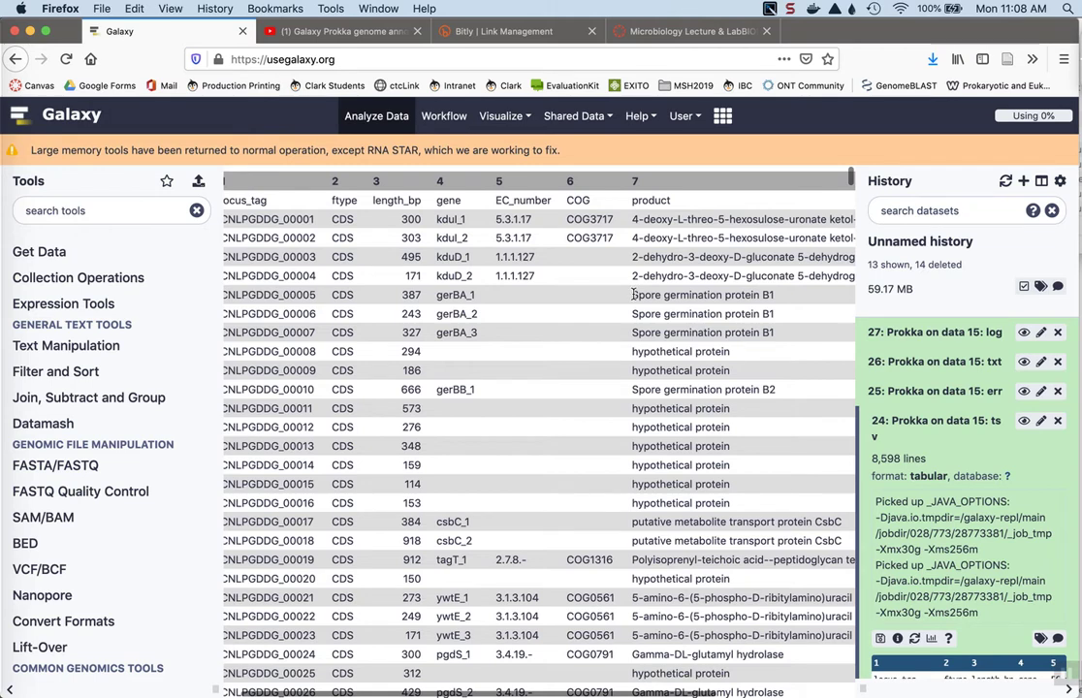
- Examine the spore germination protein B1 rows and the length and product of the first hypothetical protein in the tsv table
drag(634, 294, 750, 346)
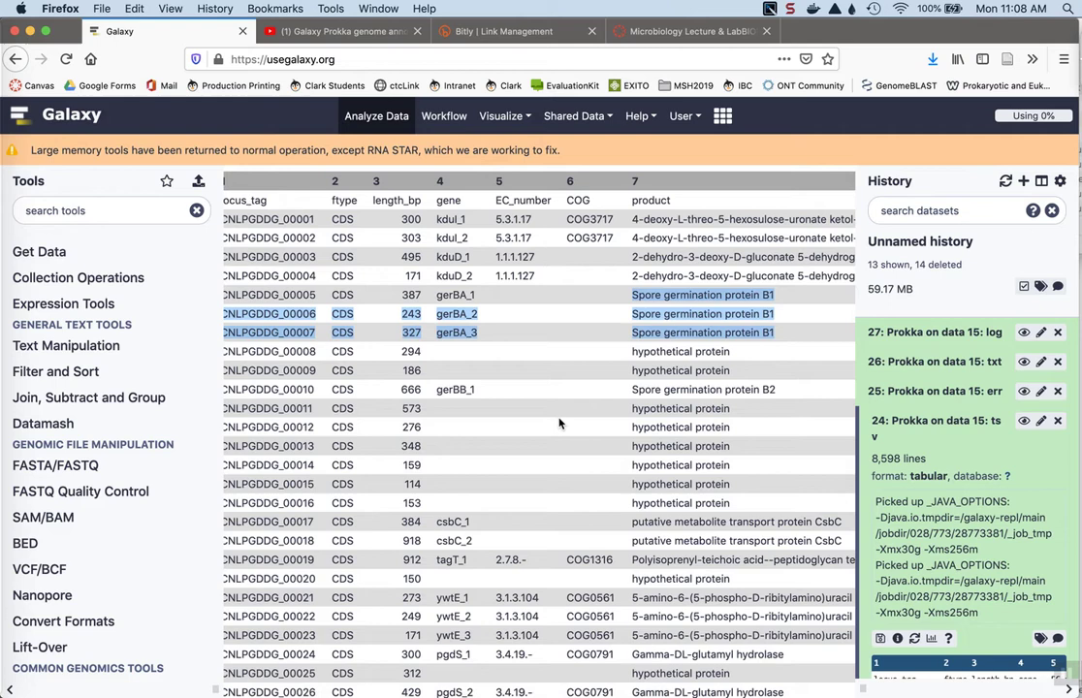
scroll(558, 423, down, 1)
scroll(558, 422, up, 1)
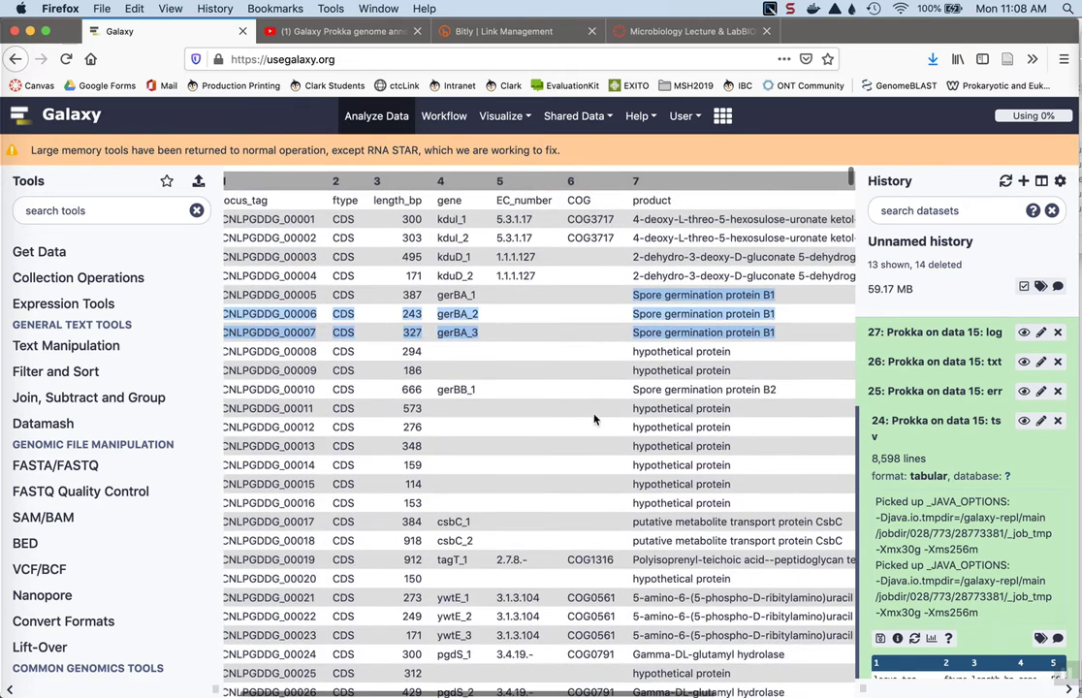
drag(631, 357, 734, 355)
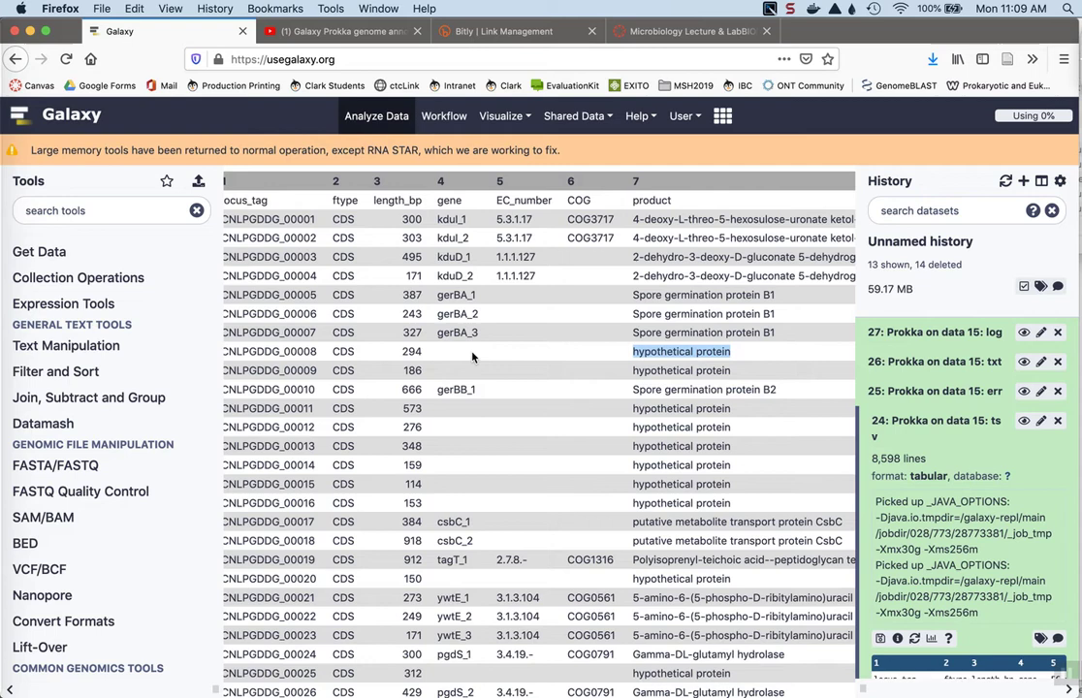
click(412, 351)
drag(412, 351, 401, 355)
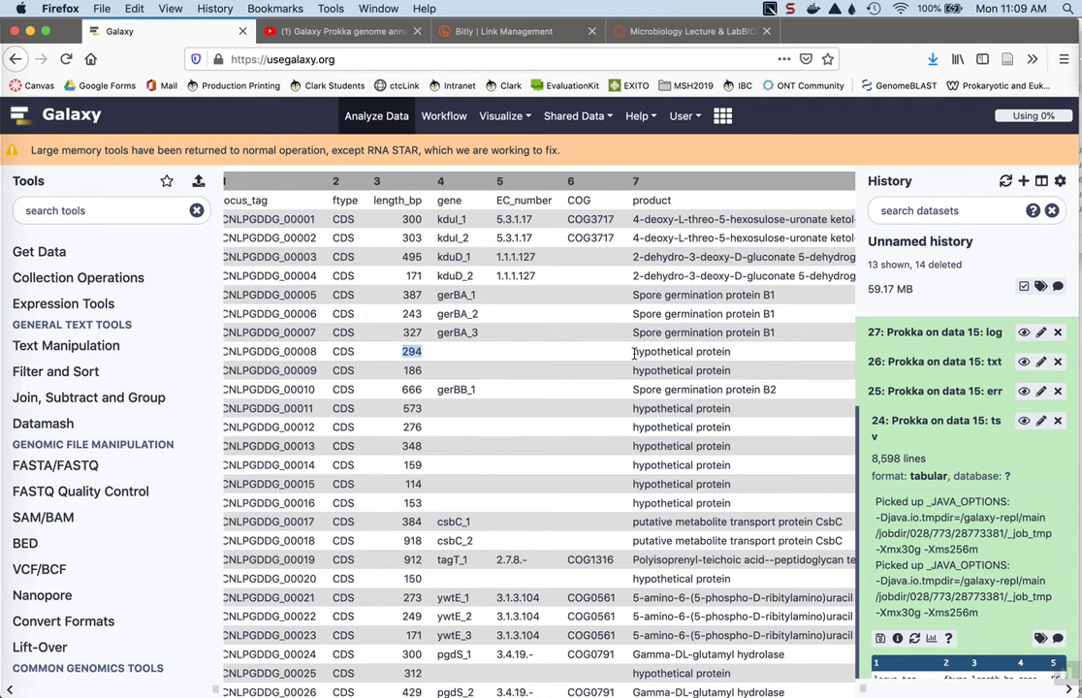
drag(634, 355, 732, 359)
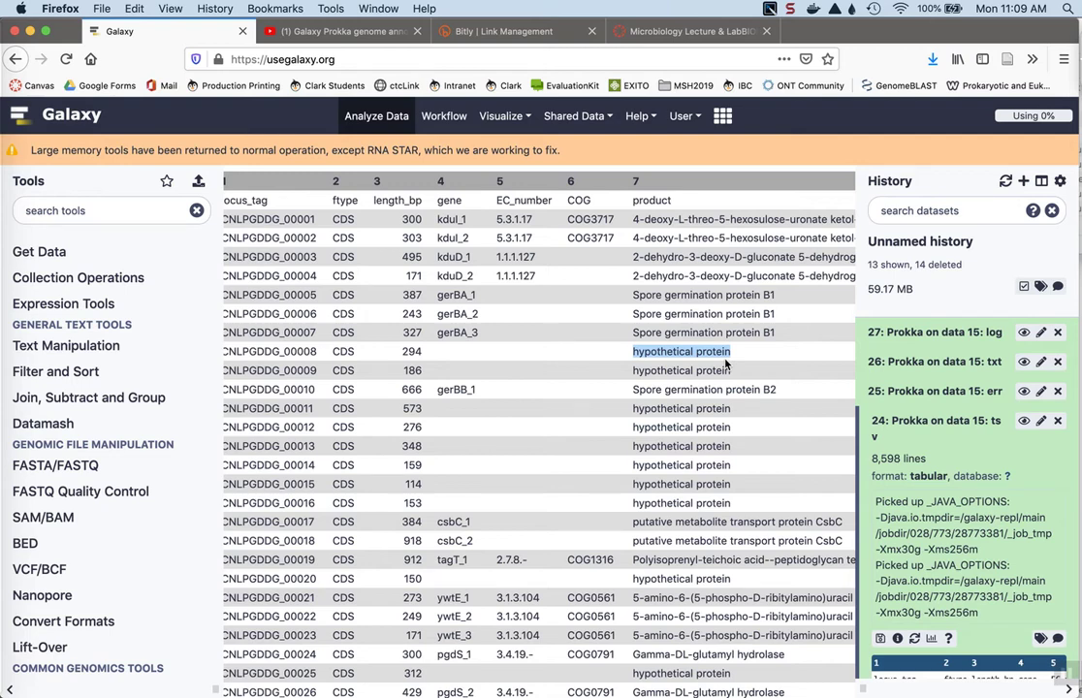
- Look through more annotated genes in the tsv table, return to its first rows, and collapse the details of dataset 24
scroll(725, 363, down, 5)
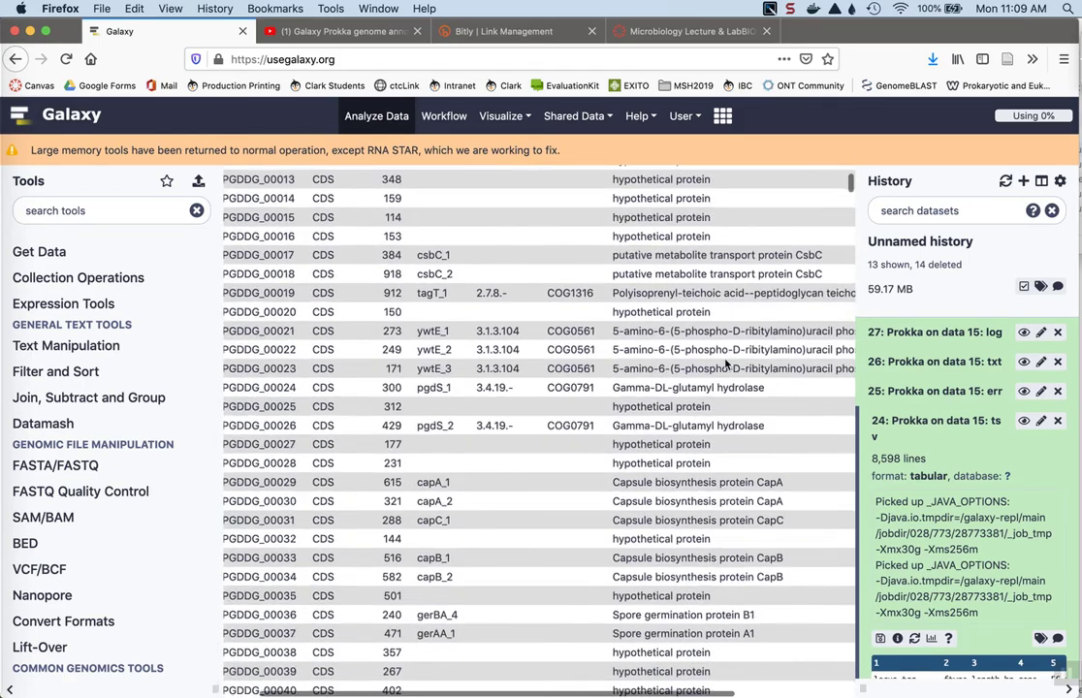
scroll(725, 363, down, 11)
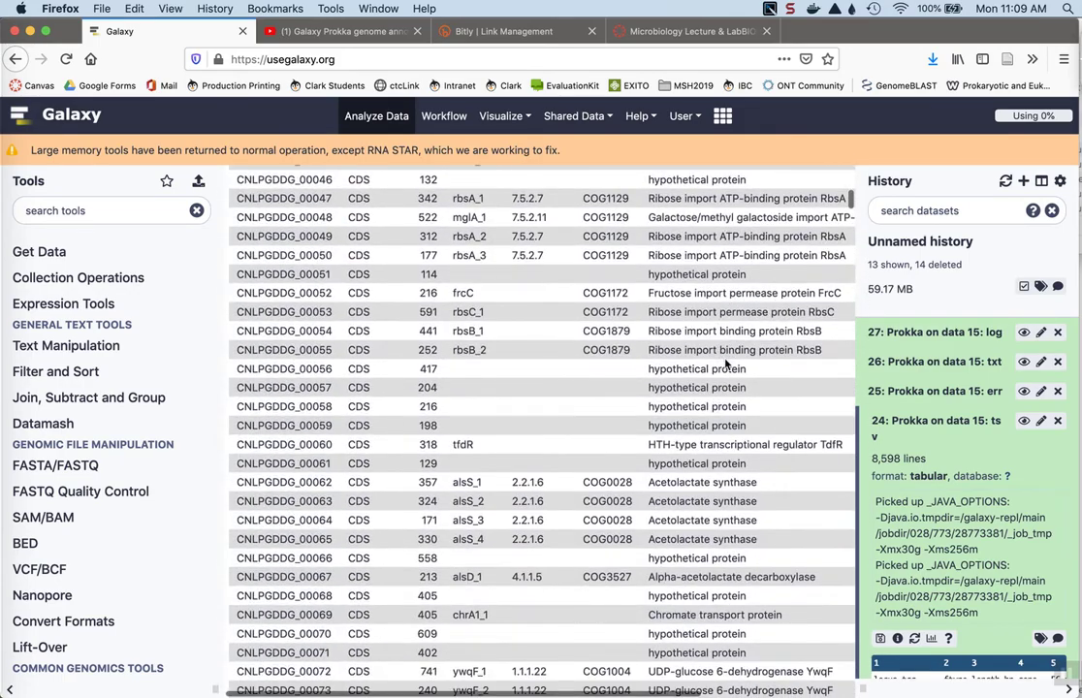
scroll(726, 363, down, 2)
scroll(726, 362, up, 2)
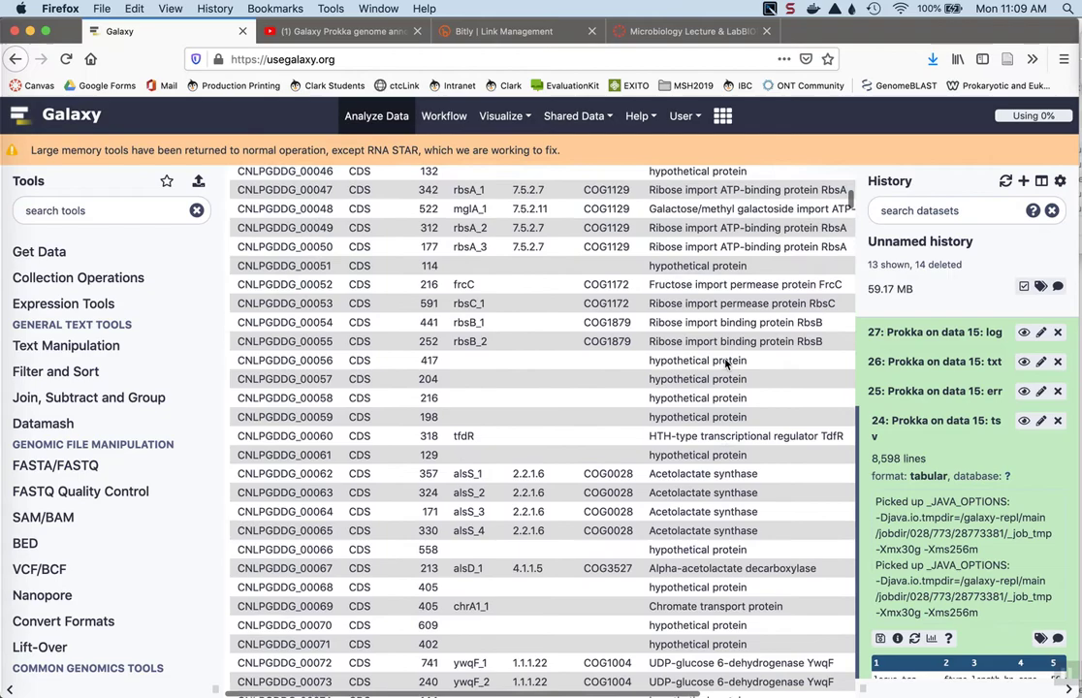
scroll(725, 363, up, 5)
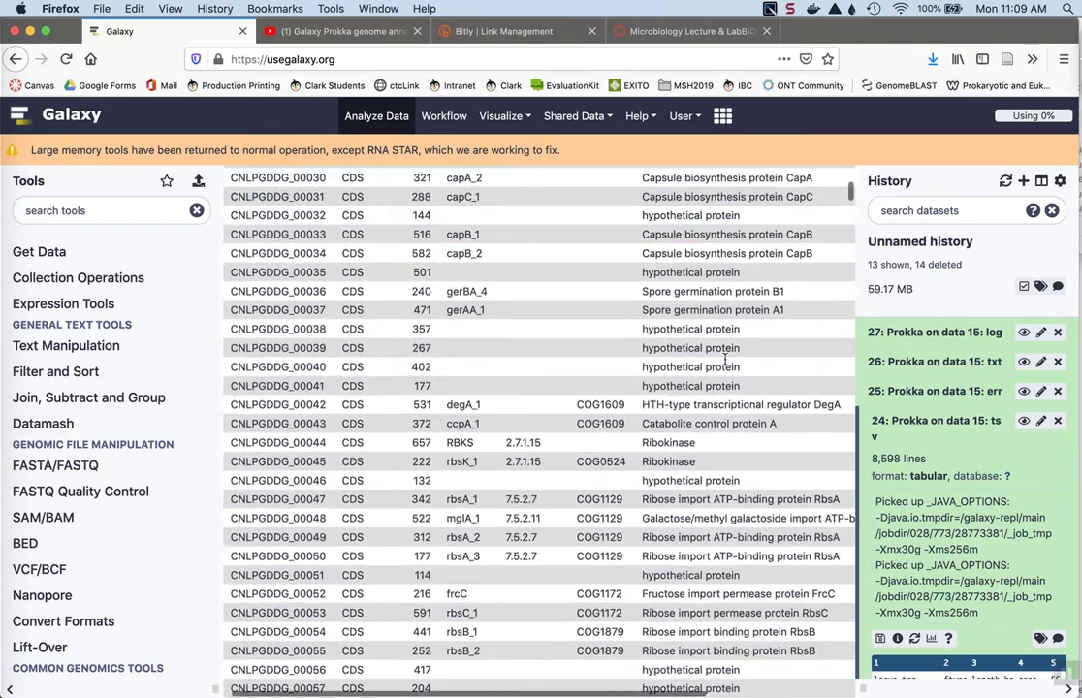
scroll(725, 361, up, 10)
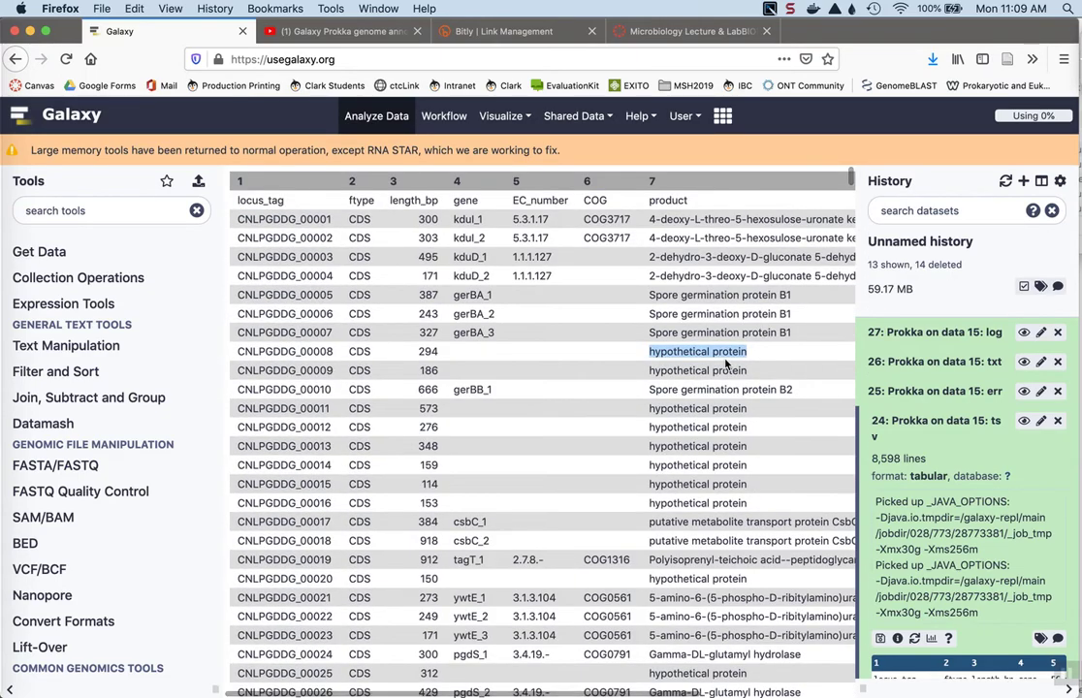
click(923, 431)
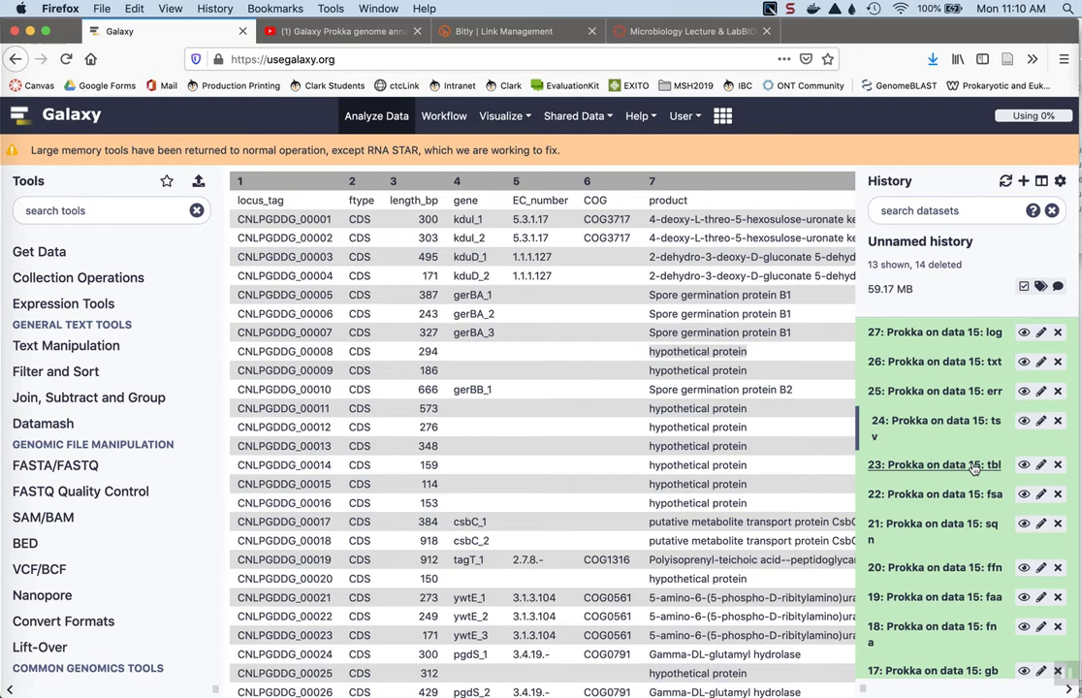
- Display dataset 23, the Prokka tbl output, and download it to the computer with the Save File option
click(1024, 466)
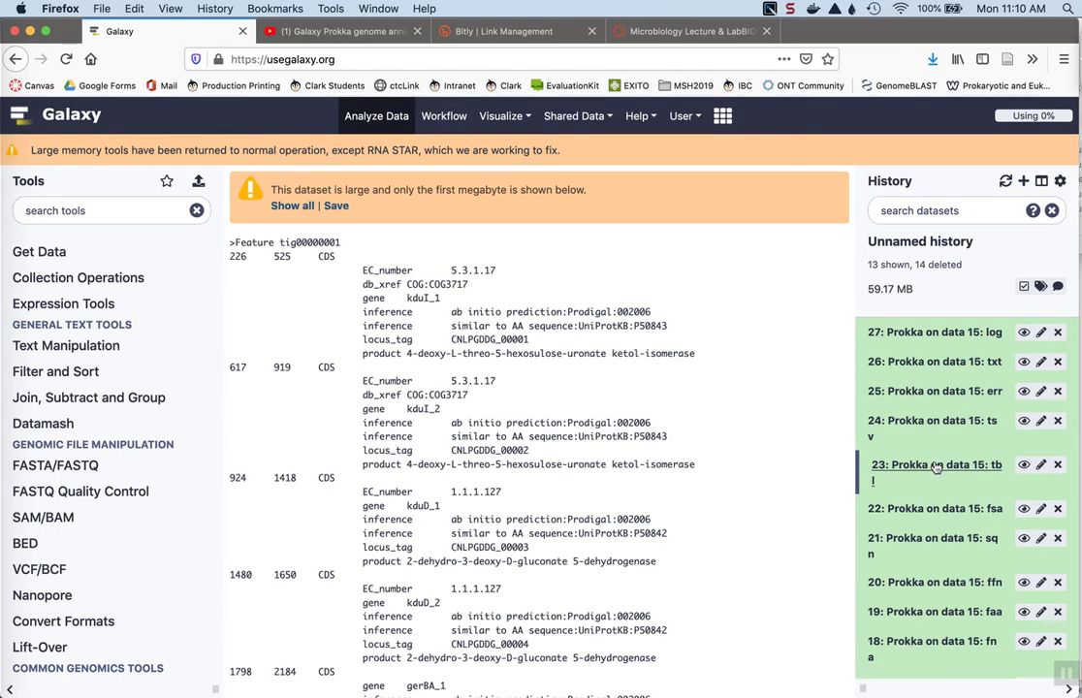
click(936, 467)
scroll(901, 485, down, 2)
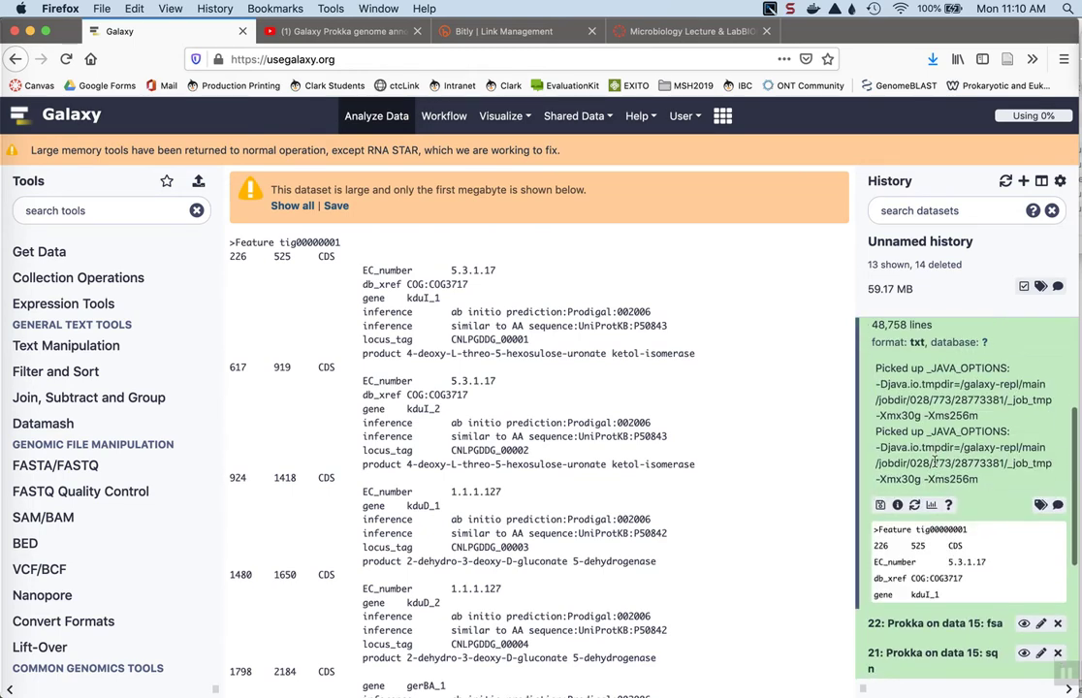
click(882, 505)
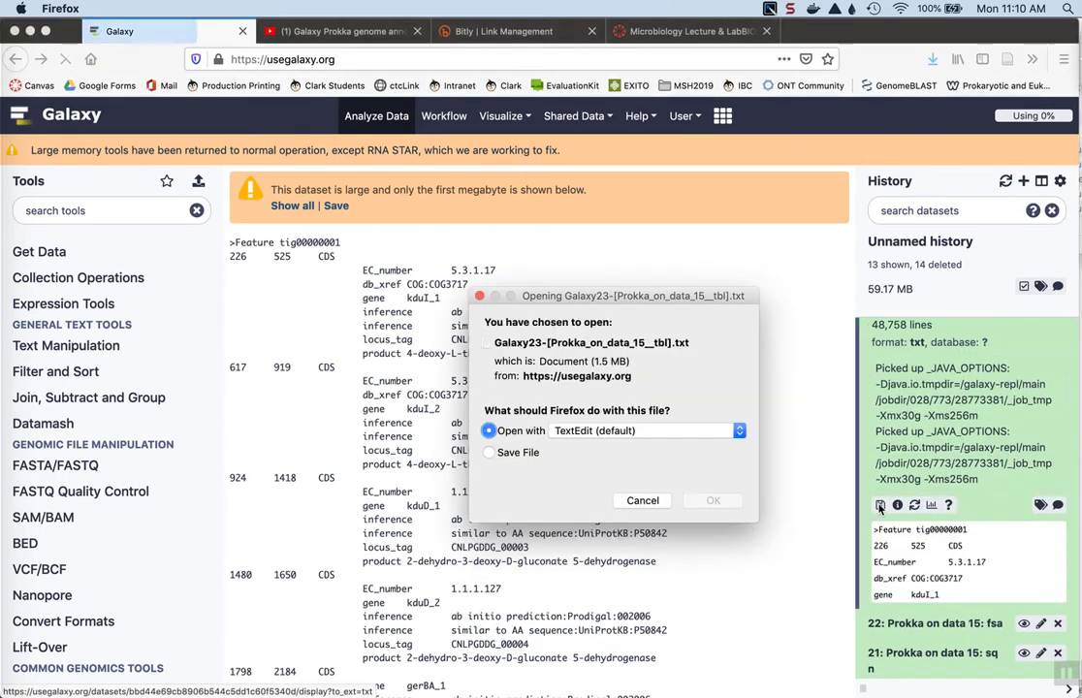
click(490, 452)
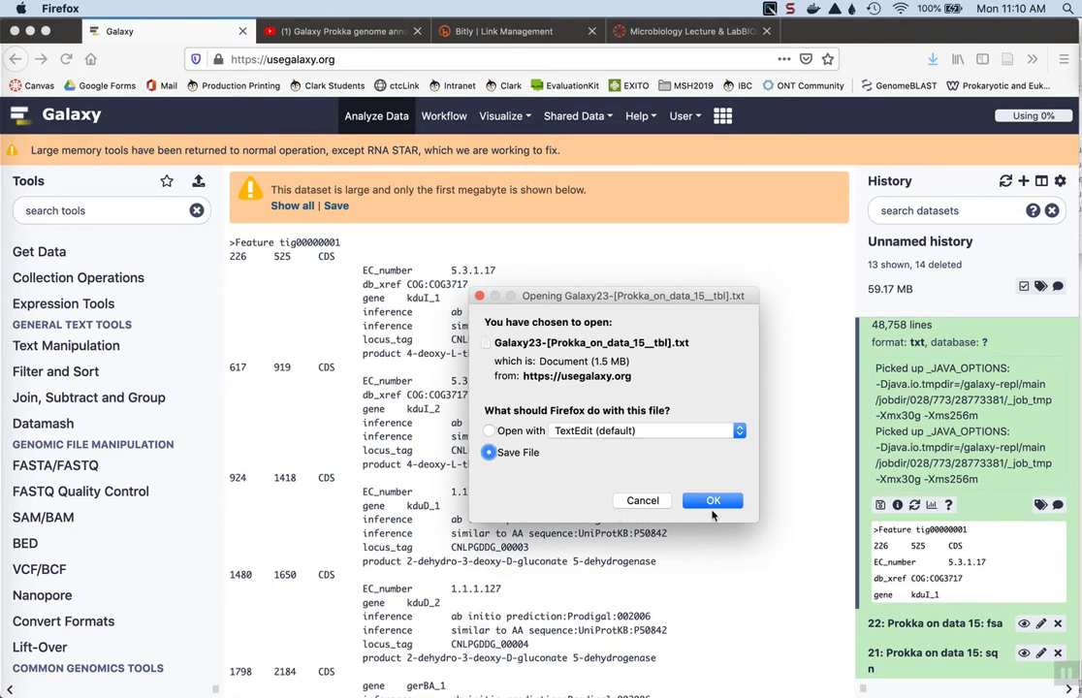
click(714, 503)
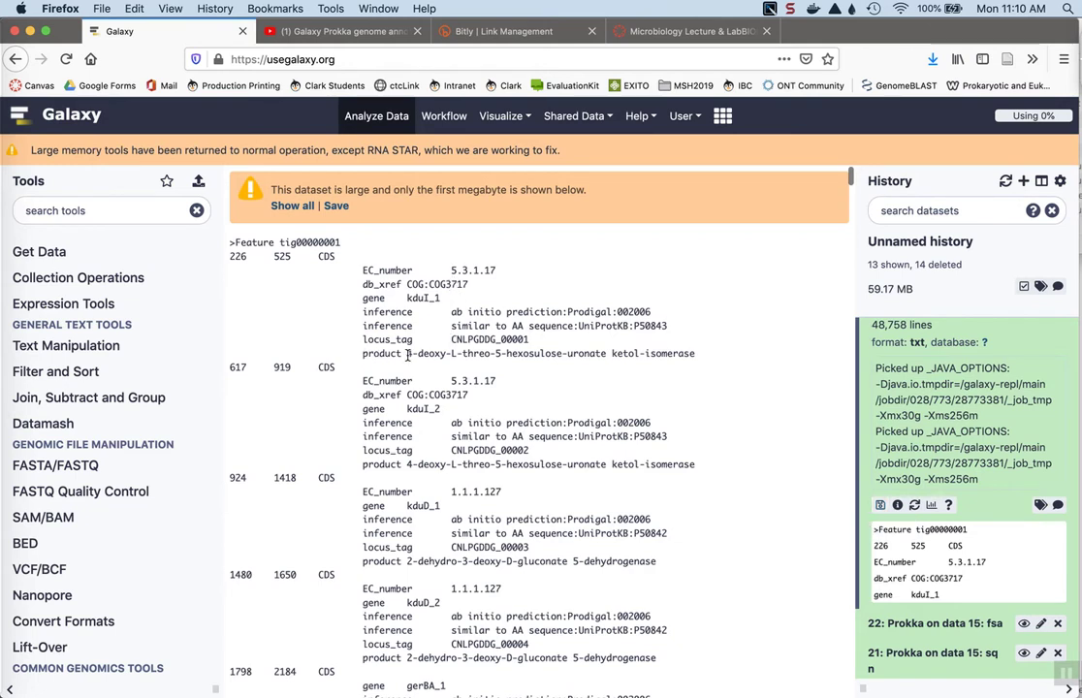
- Examine the product names in the tbl feature list, including the spore germination protein, and collapse the details of dataset 23
drag(407, 355, 695, 355)
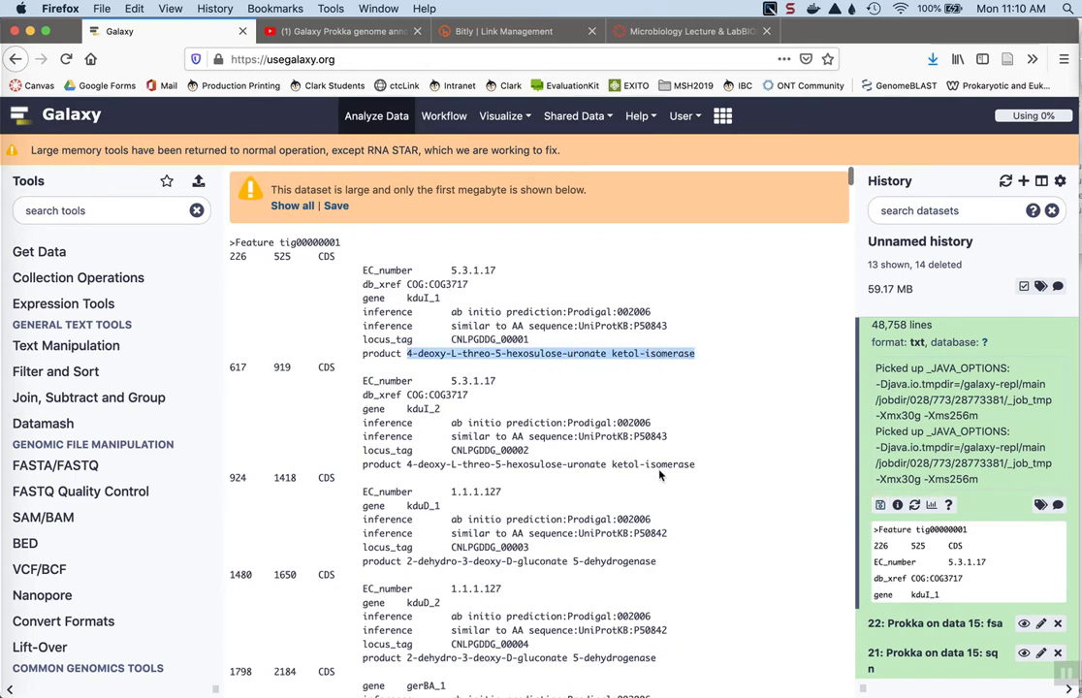
scroll(659, 474, down, 3)
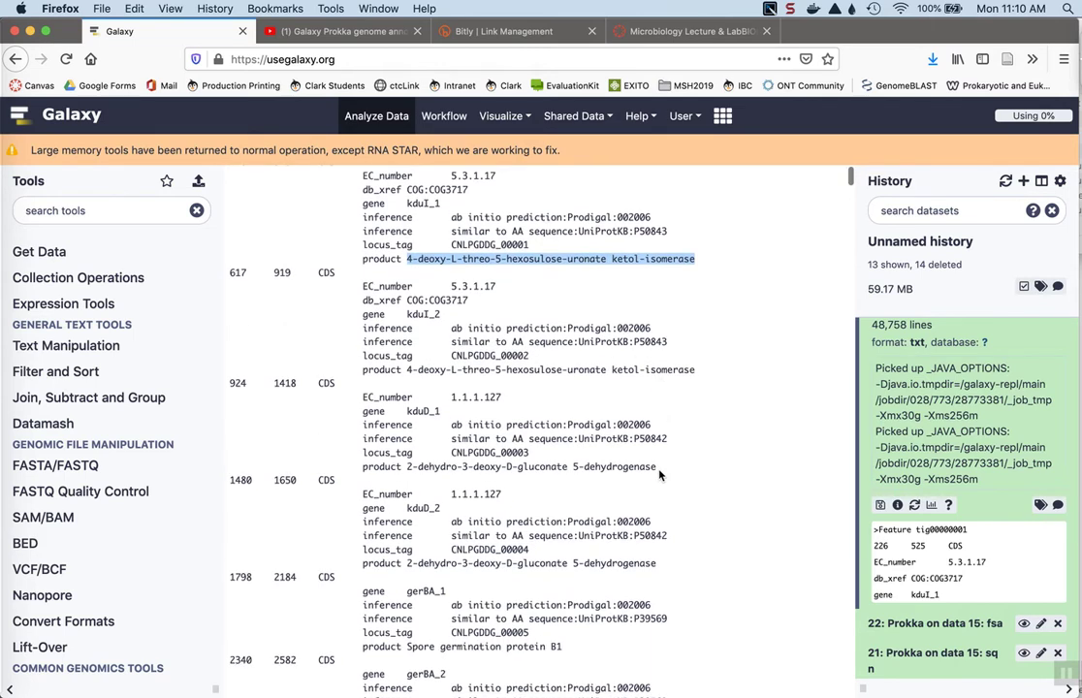
scroll(660, 474, down, 6)
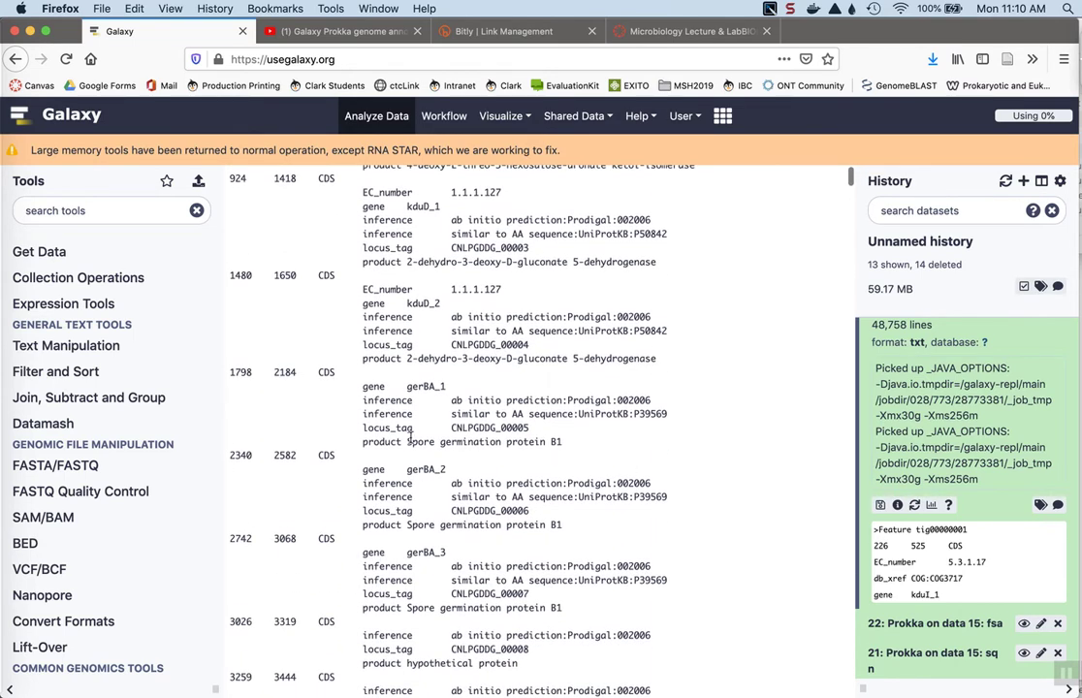
drag(408, 441, 546, 446)
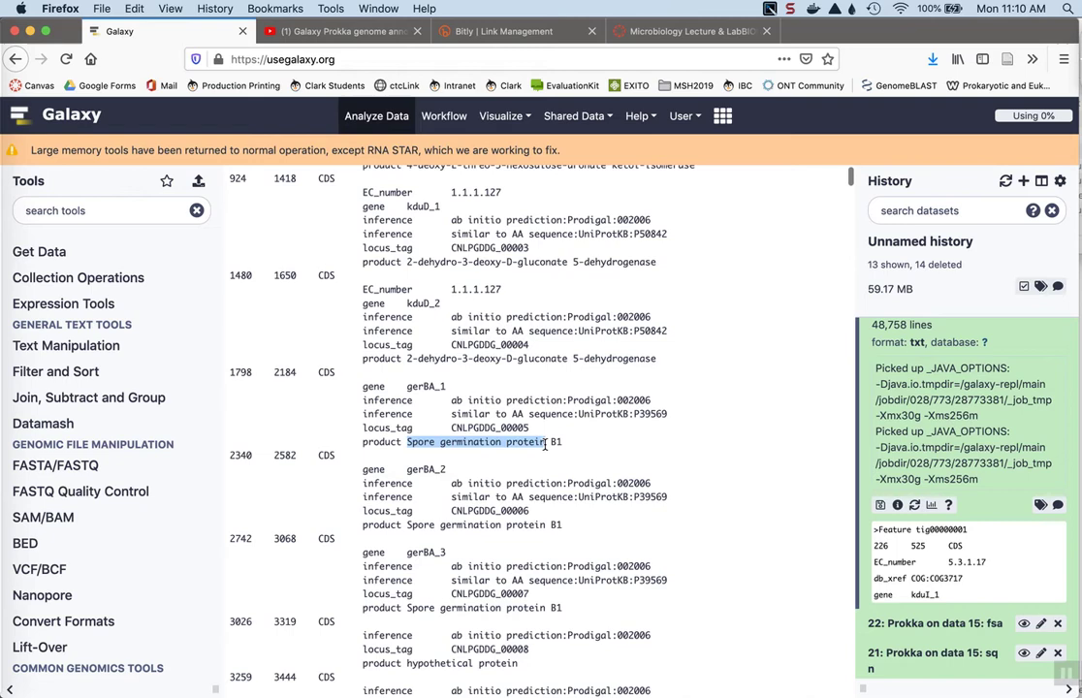
scroll(662, 497, down, 3)
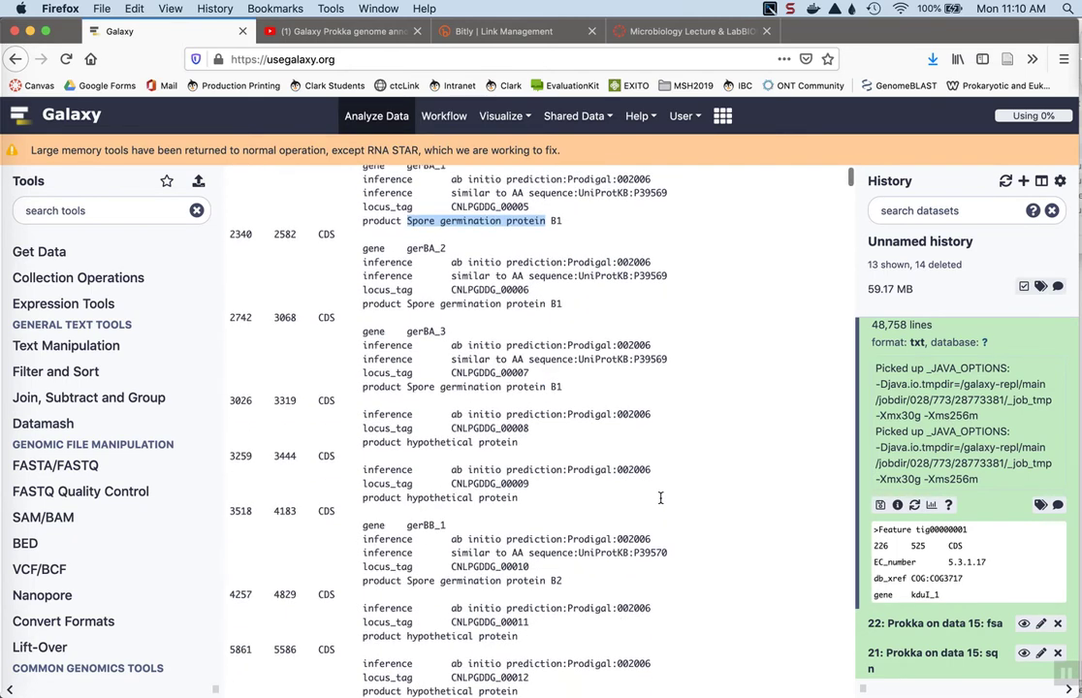
scroll(662, 500, up, 6)
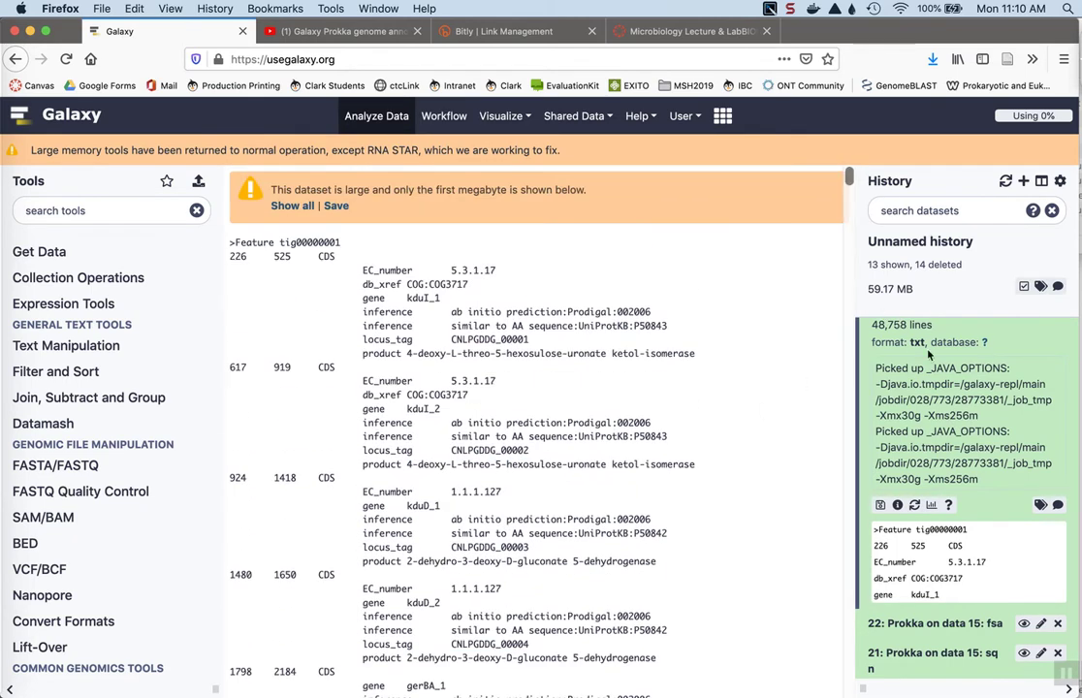
scroll(946, 407, up, 2)
click(952, 392)
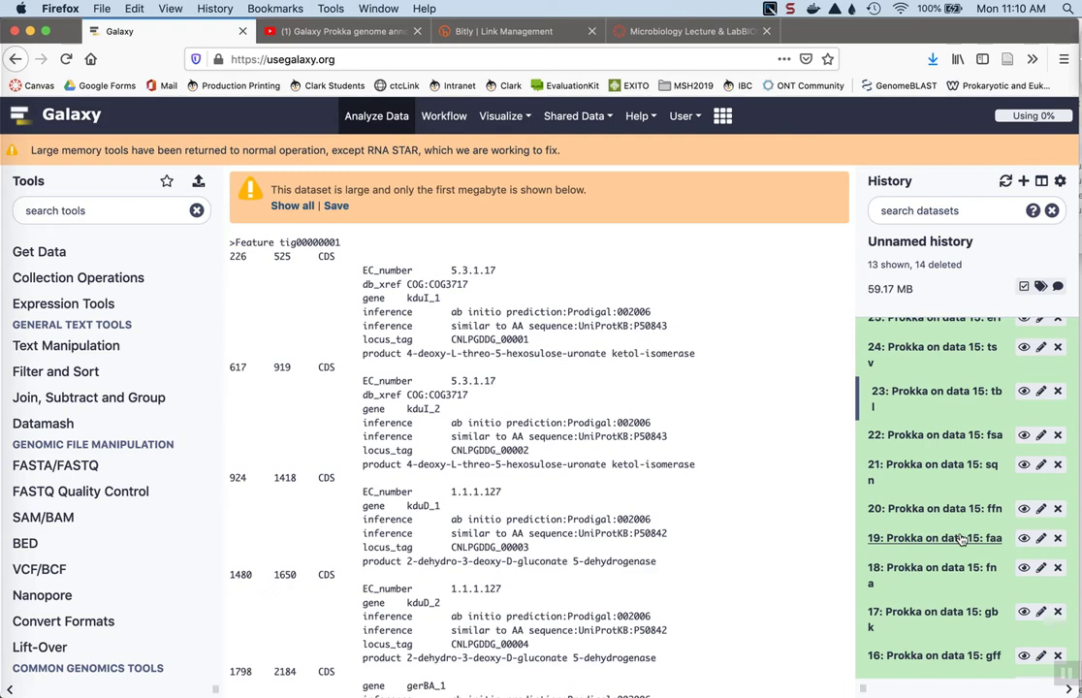
- Display dataset 19, the Prokka faa output, and highlight the name and amino acid sequence of the CNLPGDDG_00005 spore germination protein
click(1023, 538)
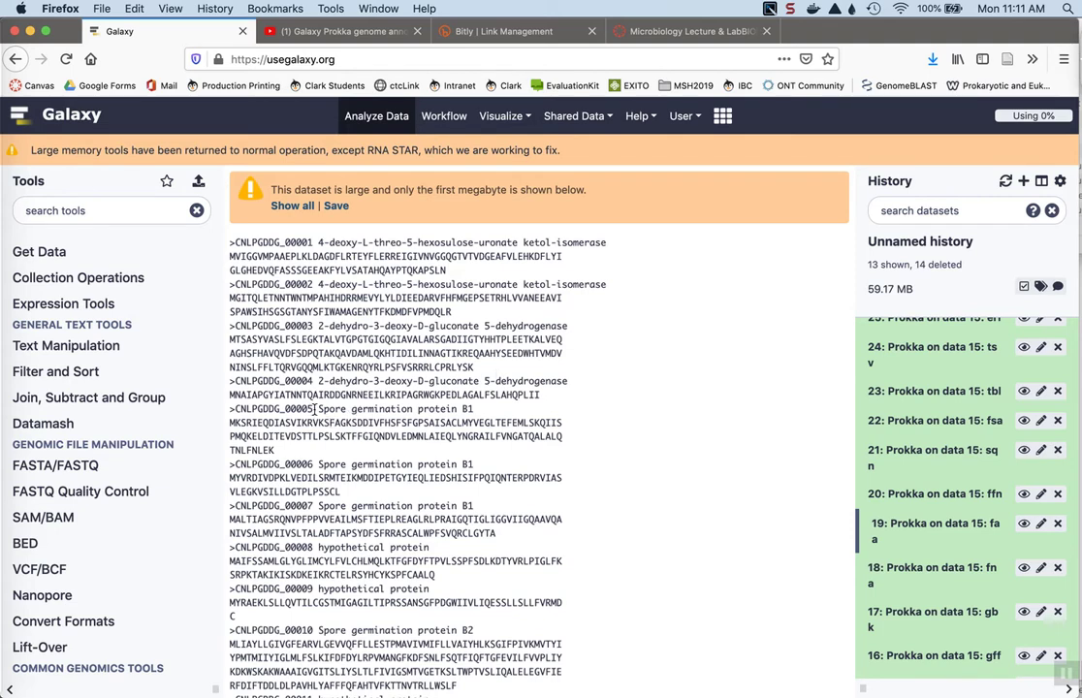
drag(318, 409, 457, 408)
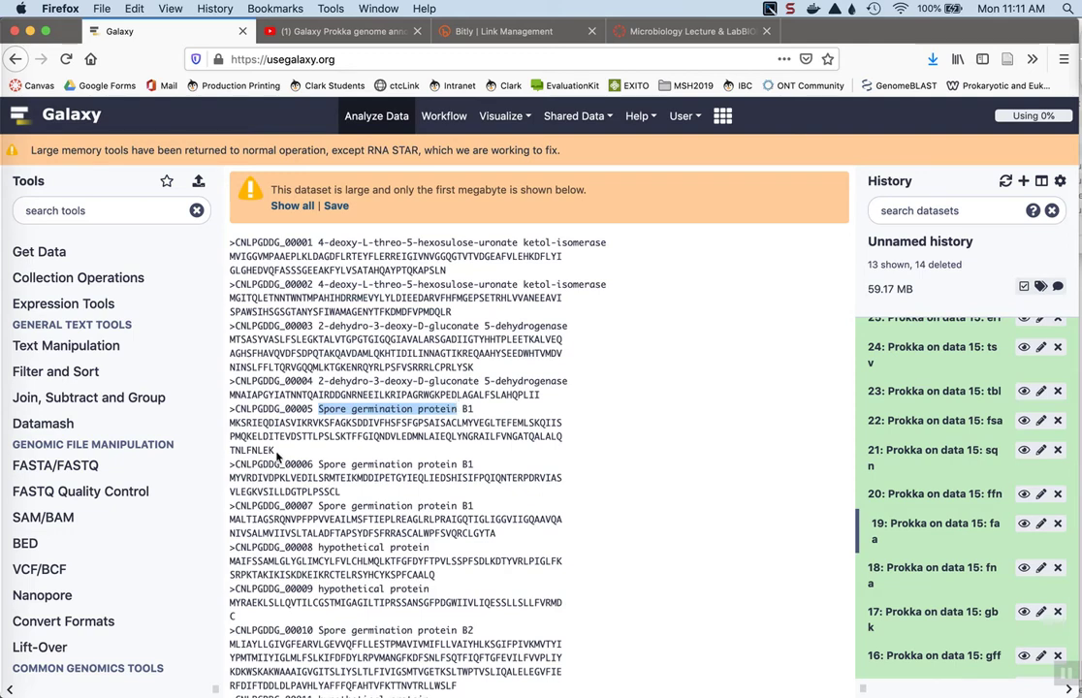
click(229, 427)
drag(230, 426, 449, 456)
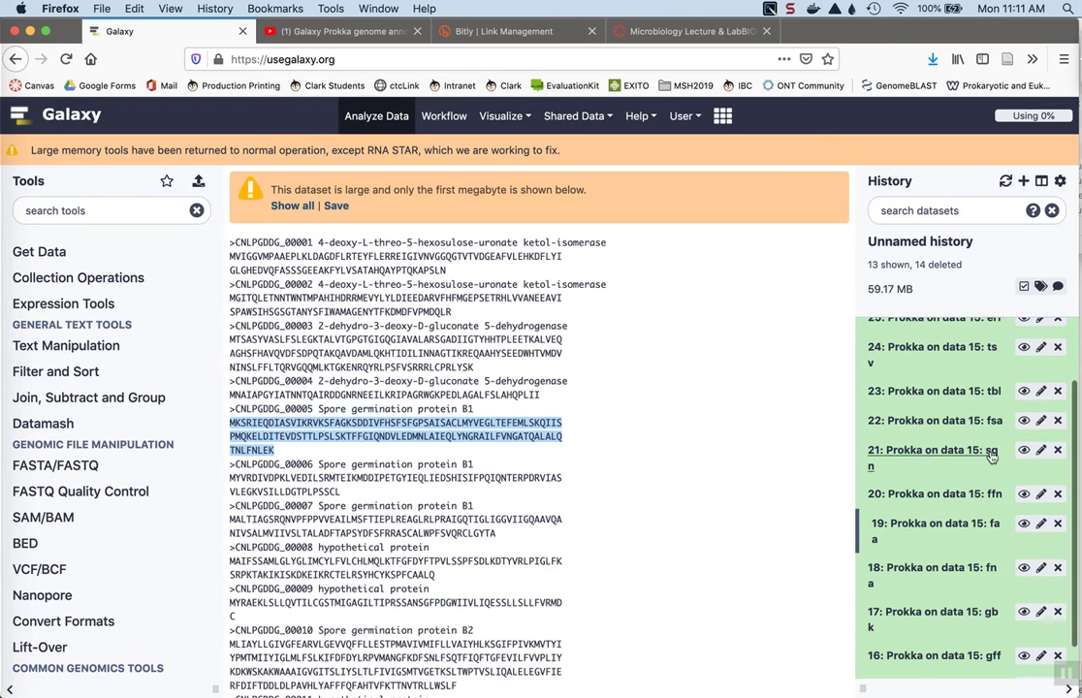
- Download the Prokka faa output to the computer as a FASTA file and collapse the details of dataset 19
scroll(969, 395, up, 1)
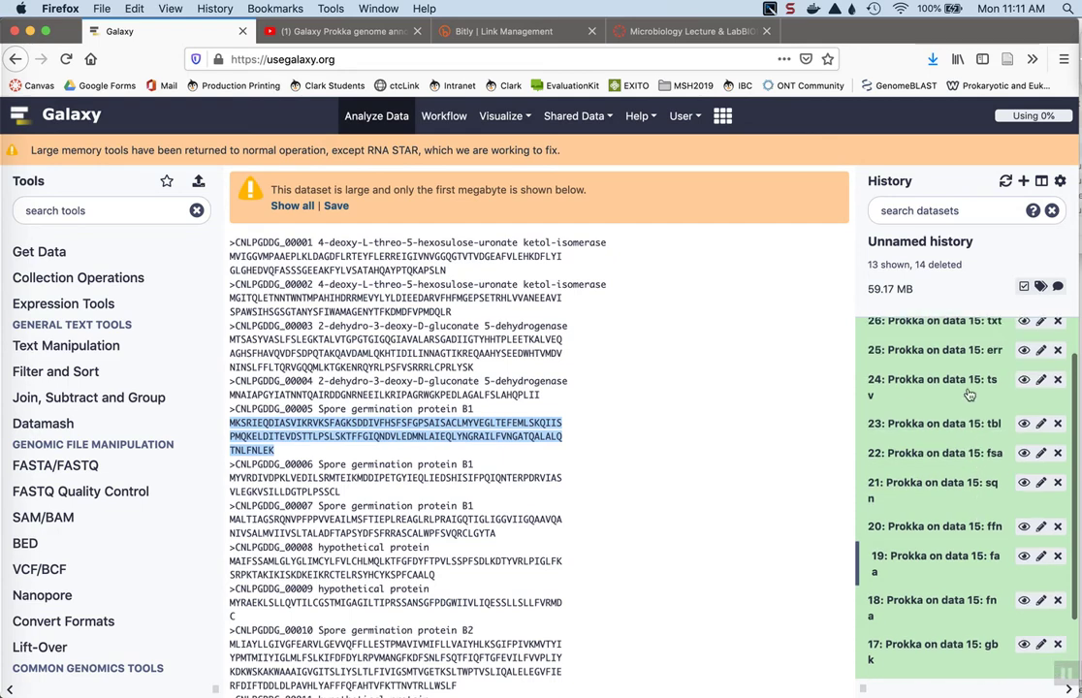
scroll(969, 394, down, 2)
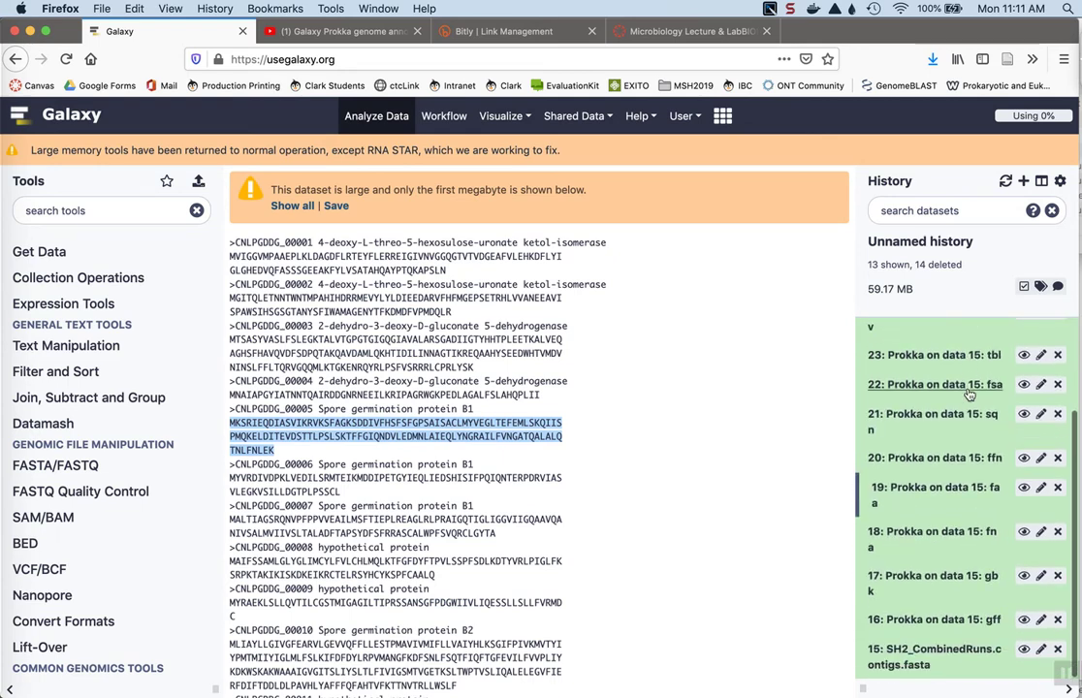
click(940, 491)
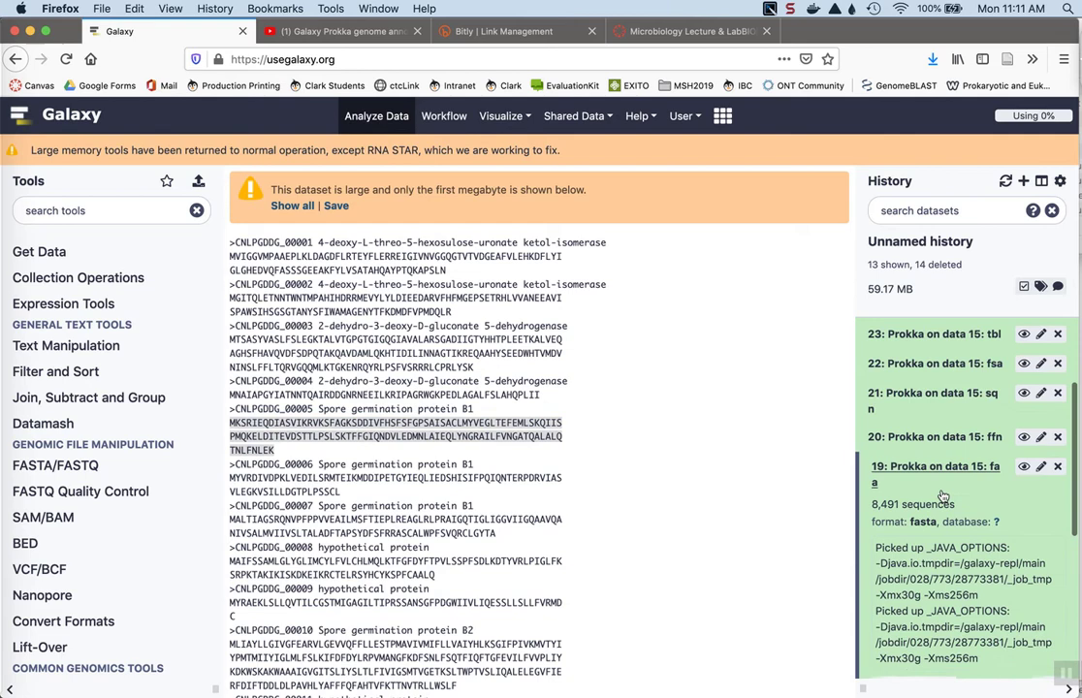
scroll(941, 496, down, 5)
click(880, 514)
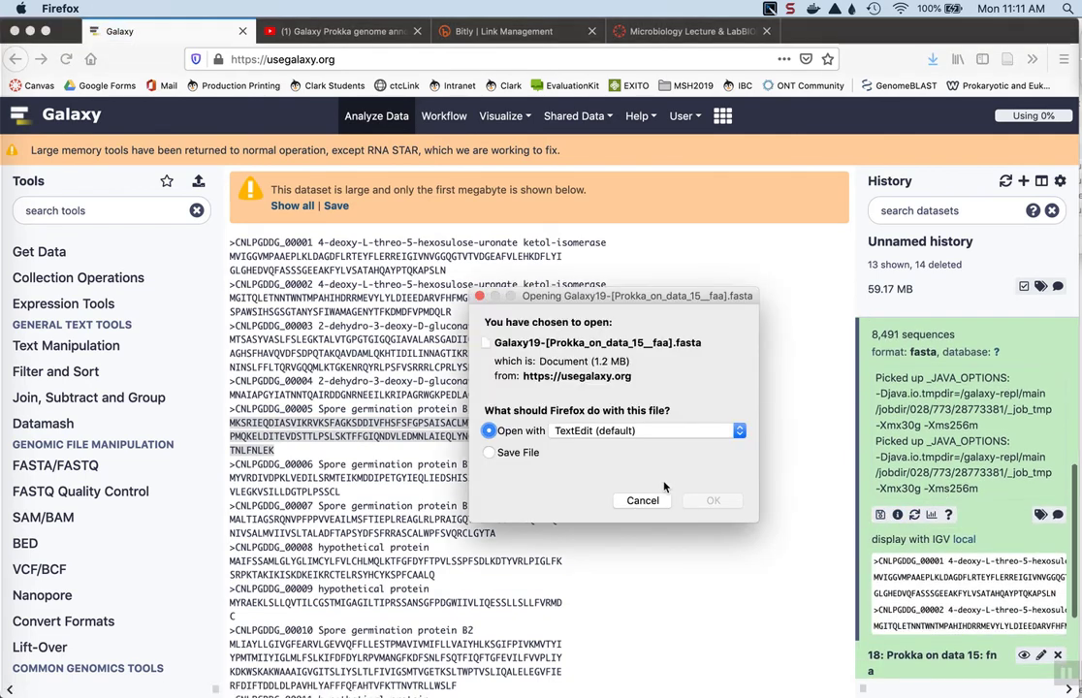
click(514, 455)
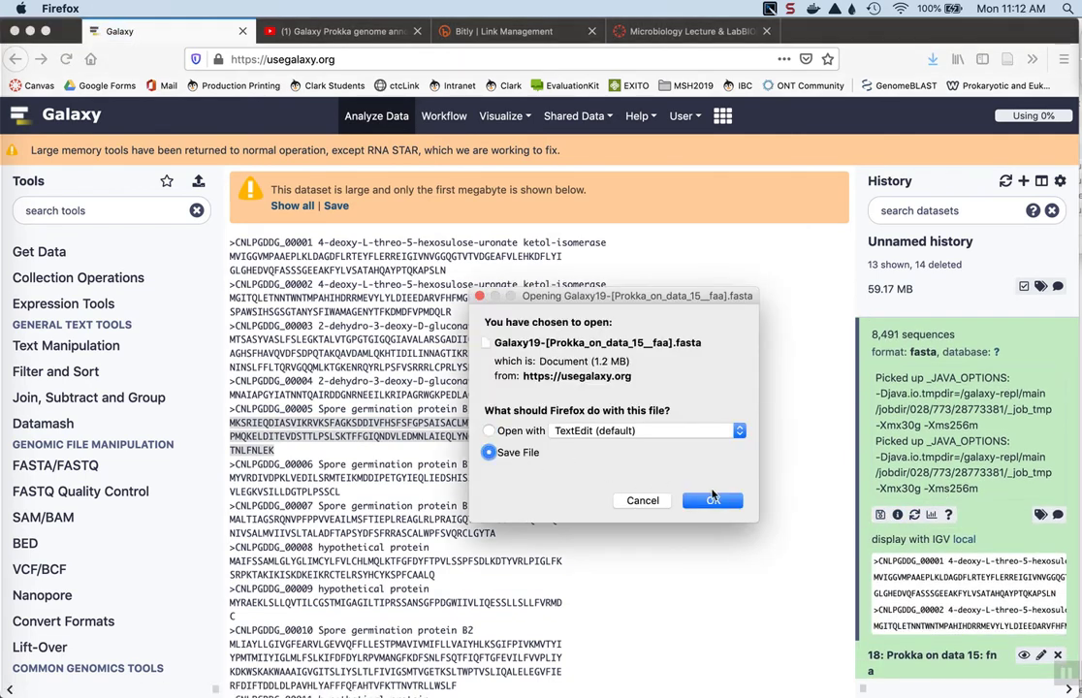
click(712, 500)
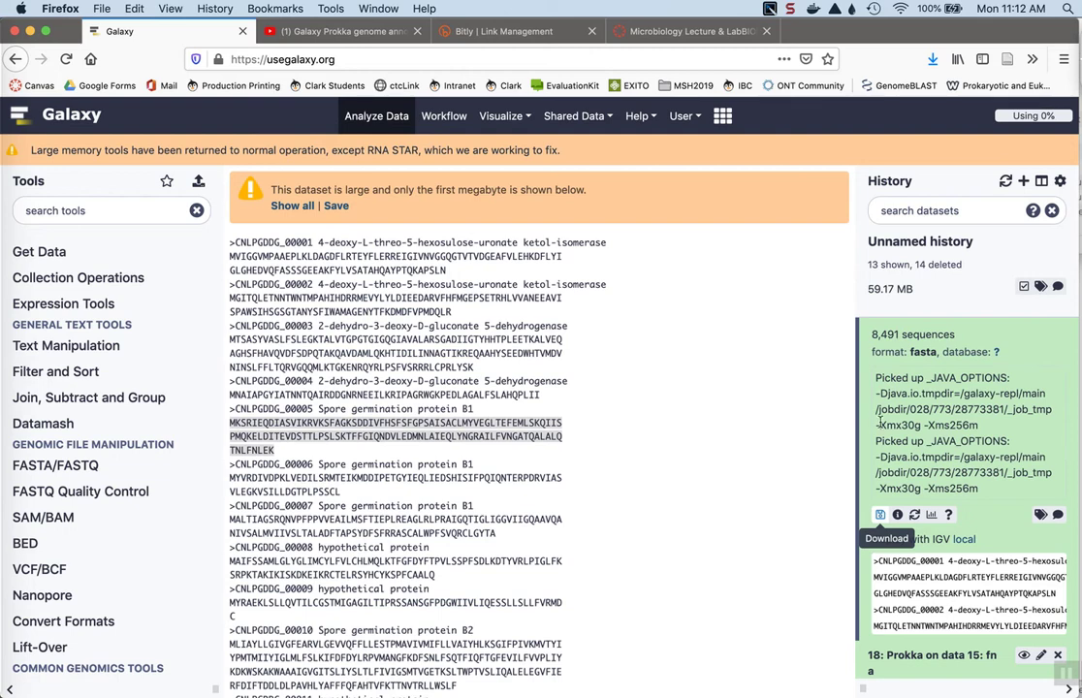
scroll(936, 363, up, 2)
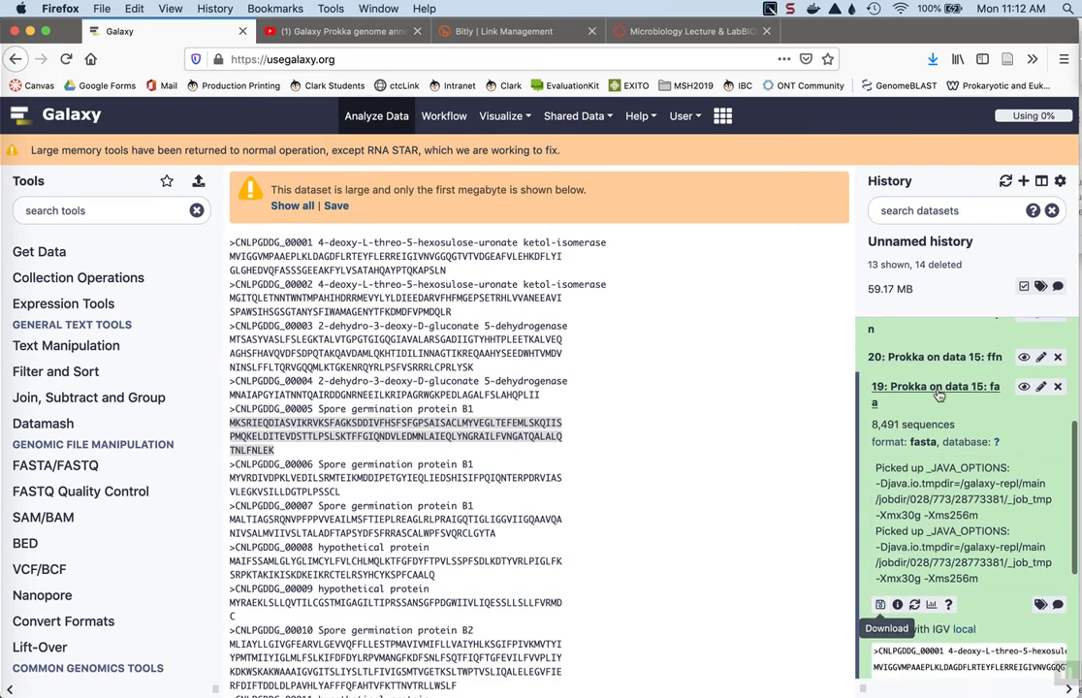
click(932, 387)
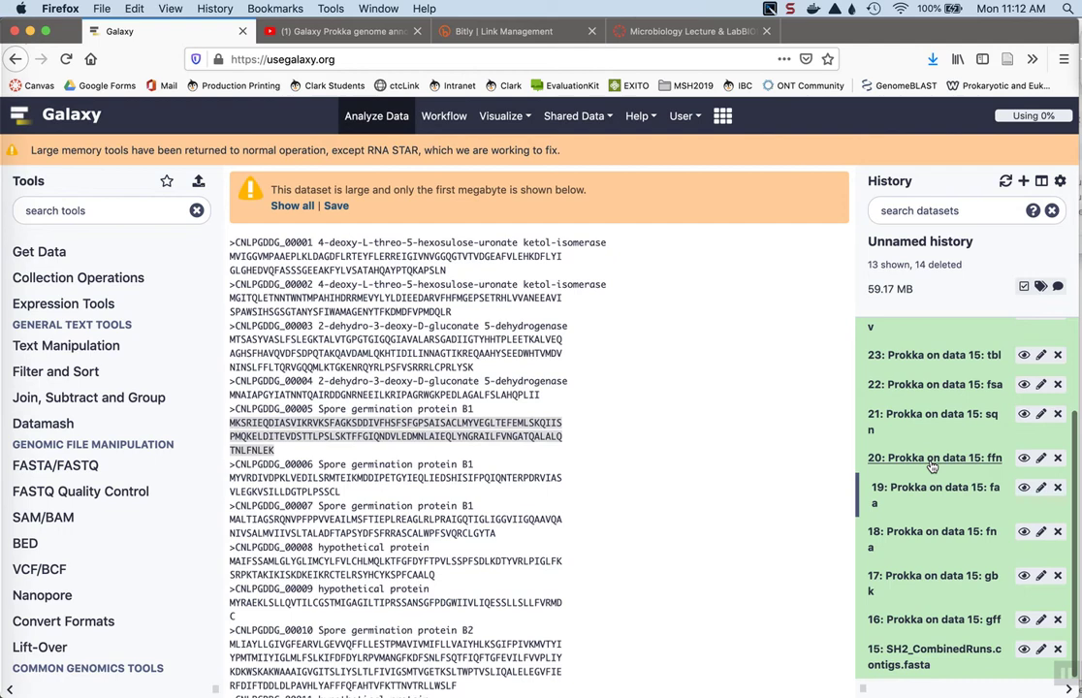
- Expand and display dataset 16, the Prokka gff output, and examine its feature coordinates and the annotations in the Group column
click(930, 621)
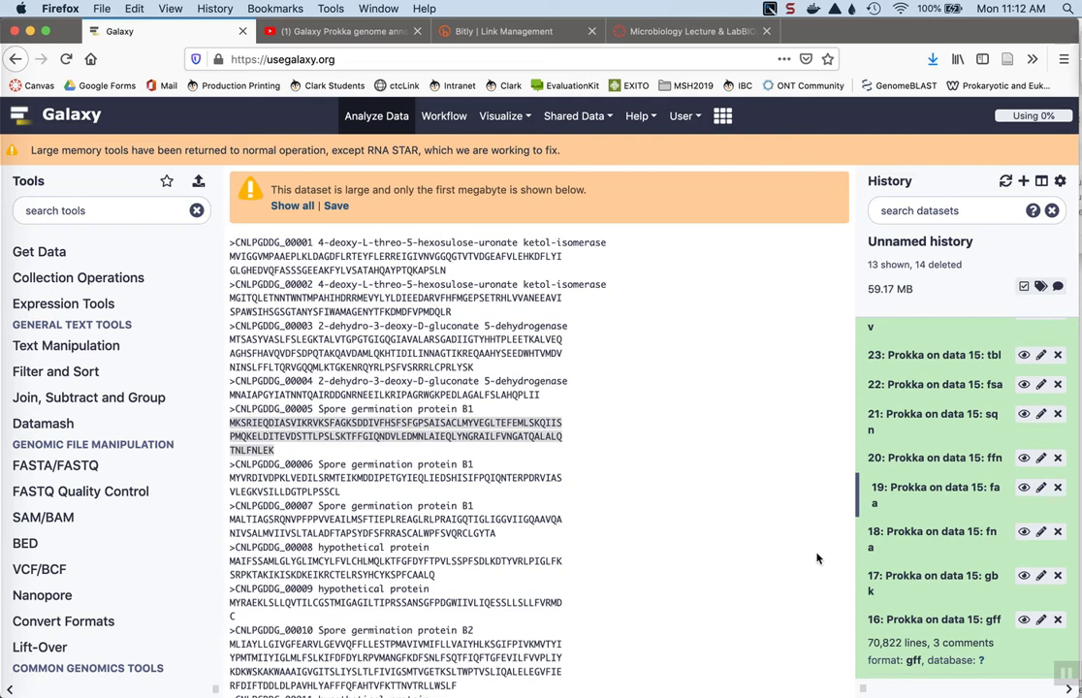
scroll(872, 455, down, 3)
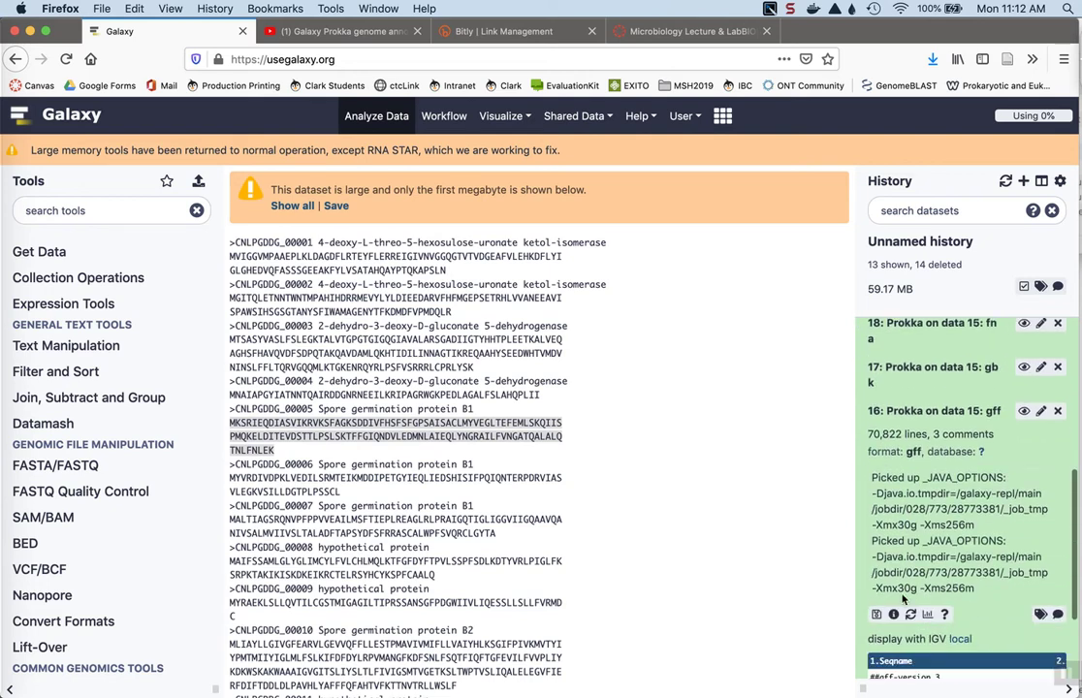
click(1023, 411)
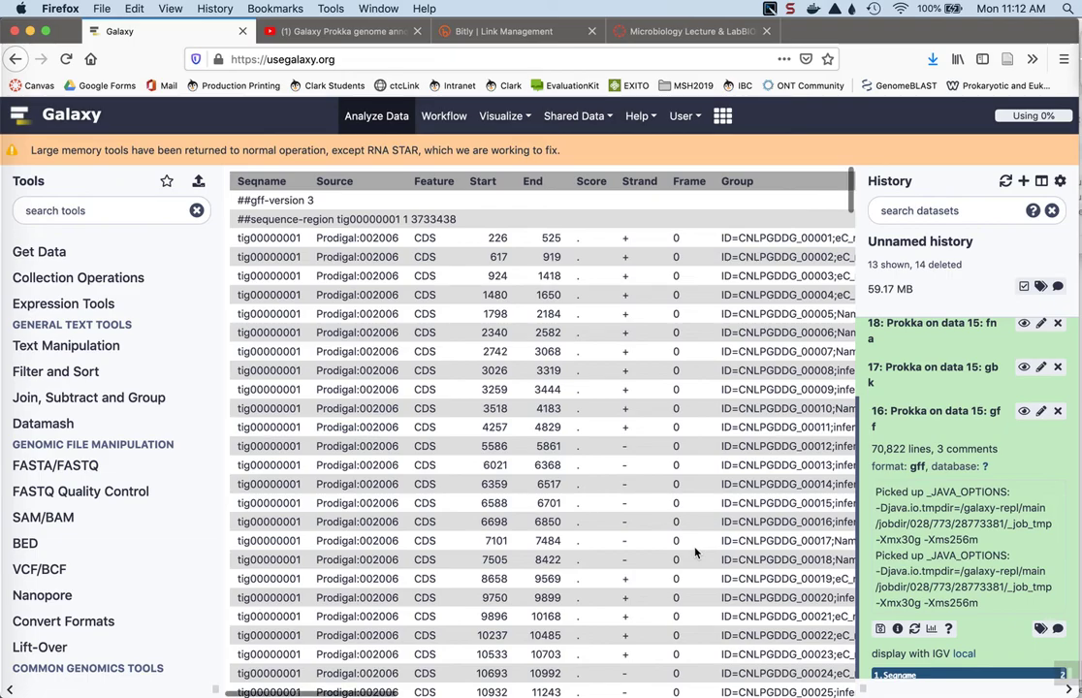
scroll(694, 552, right, 5)
scroll(695, 552, right, 10)
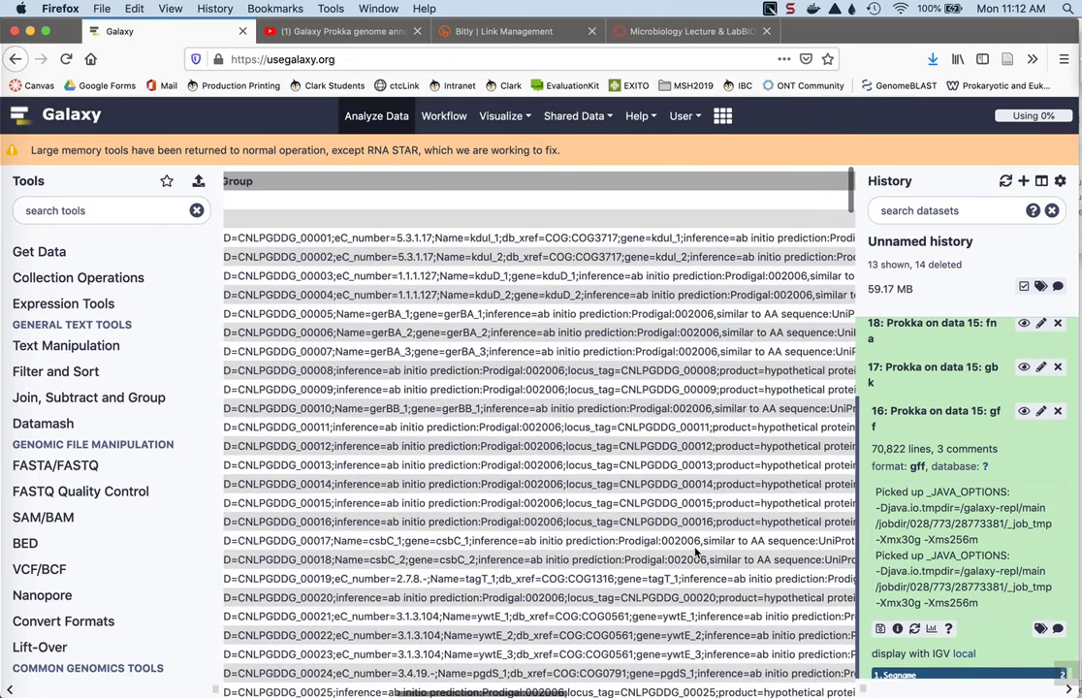
scroll(695, 552, left, 15)
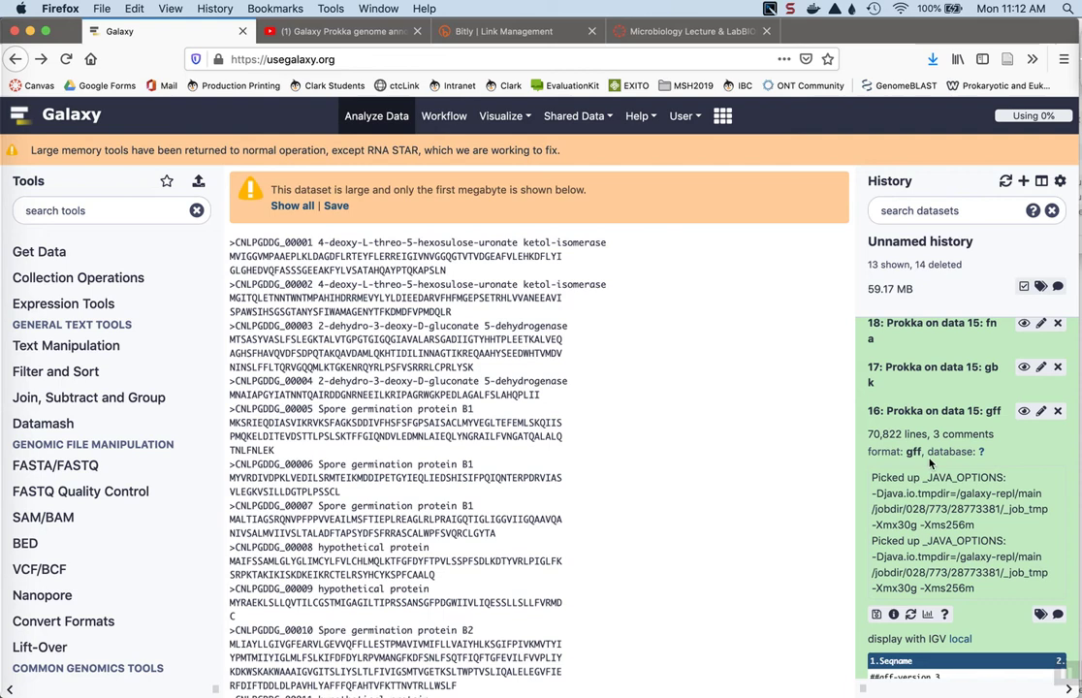
- Download the Prokka gff output of dataset 16 to the computer with the Save File option
click(1024, 412)
scroll(987, 445, down, 1)
scroll(987, 445, down, 4)
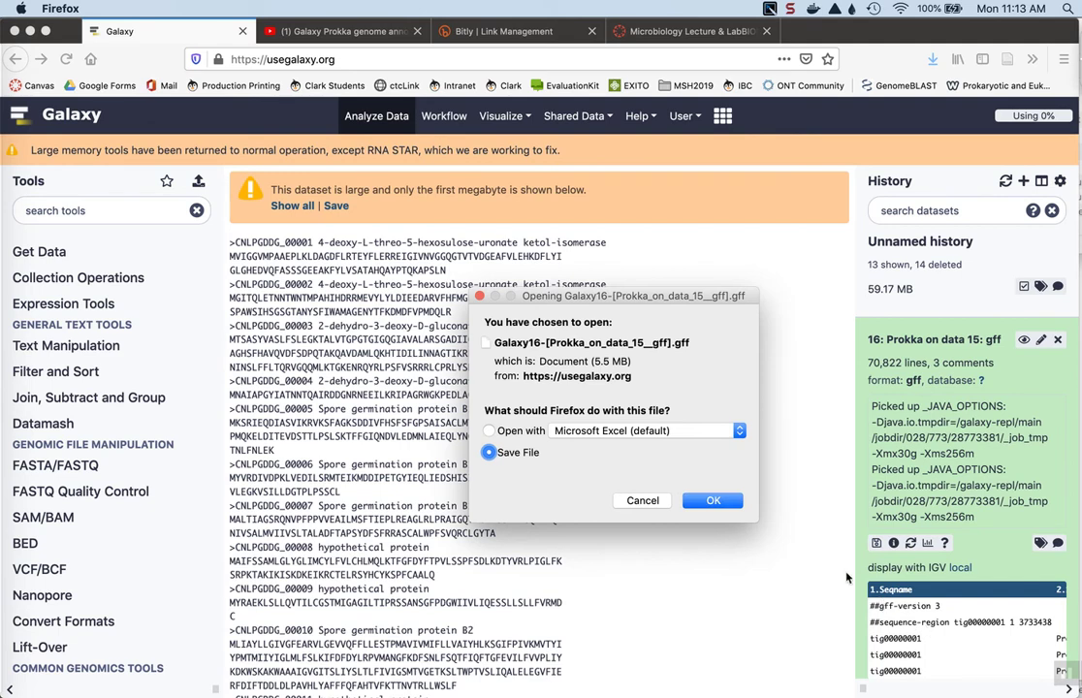
click(712, 500)
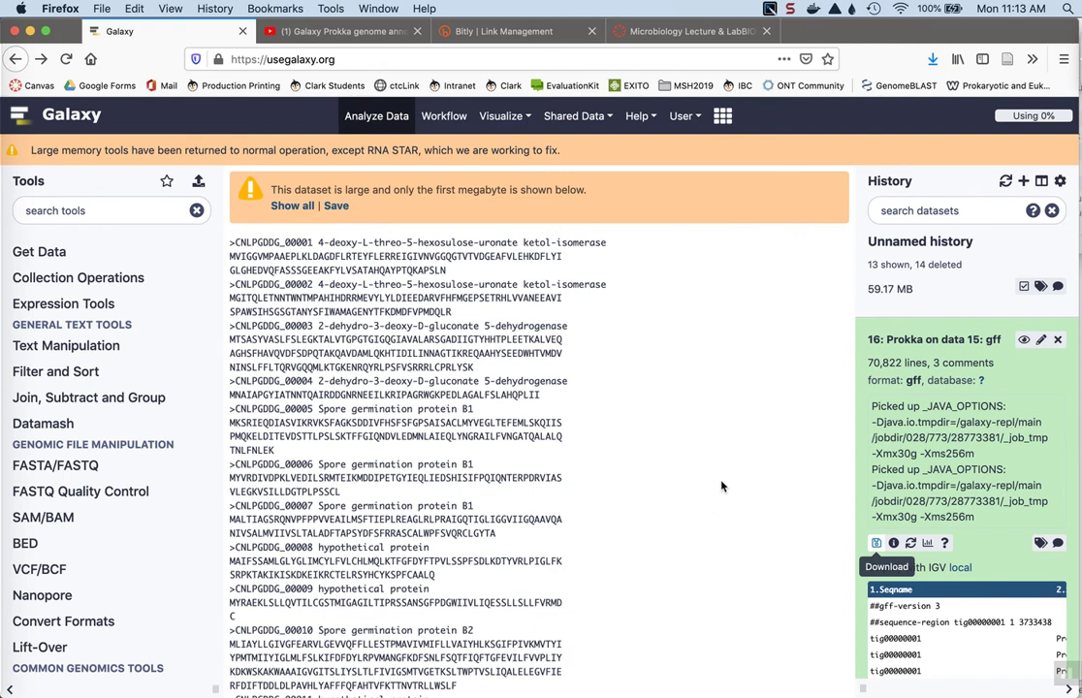
click(791, 11)
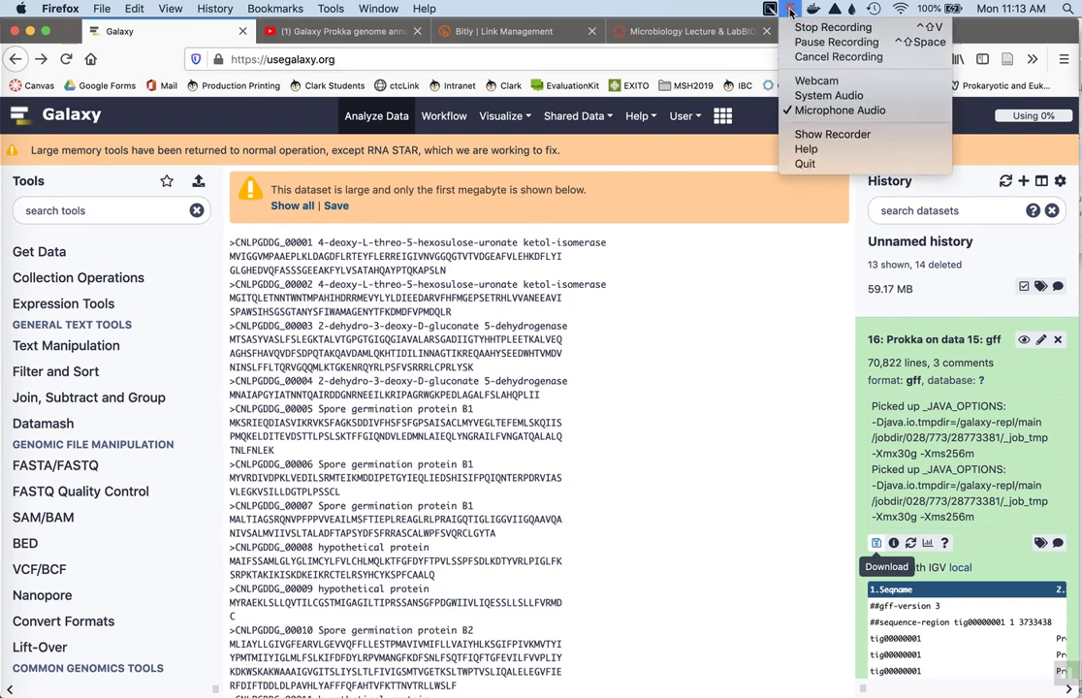